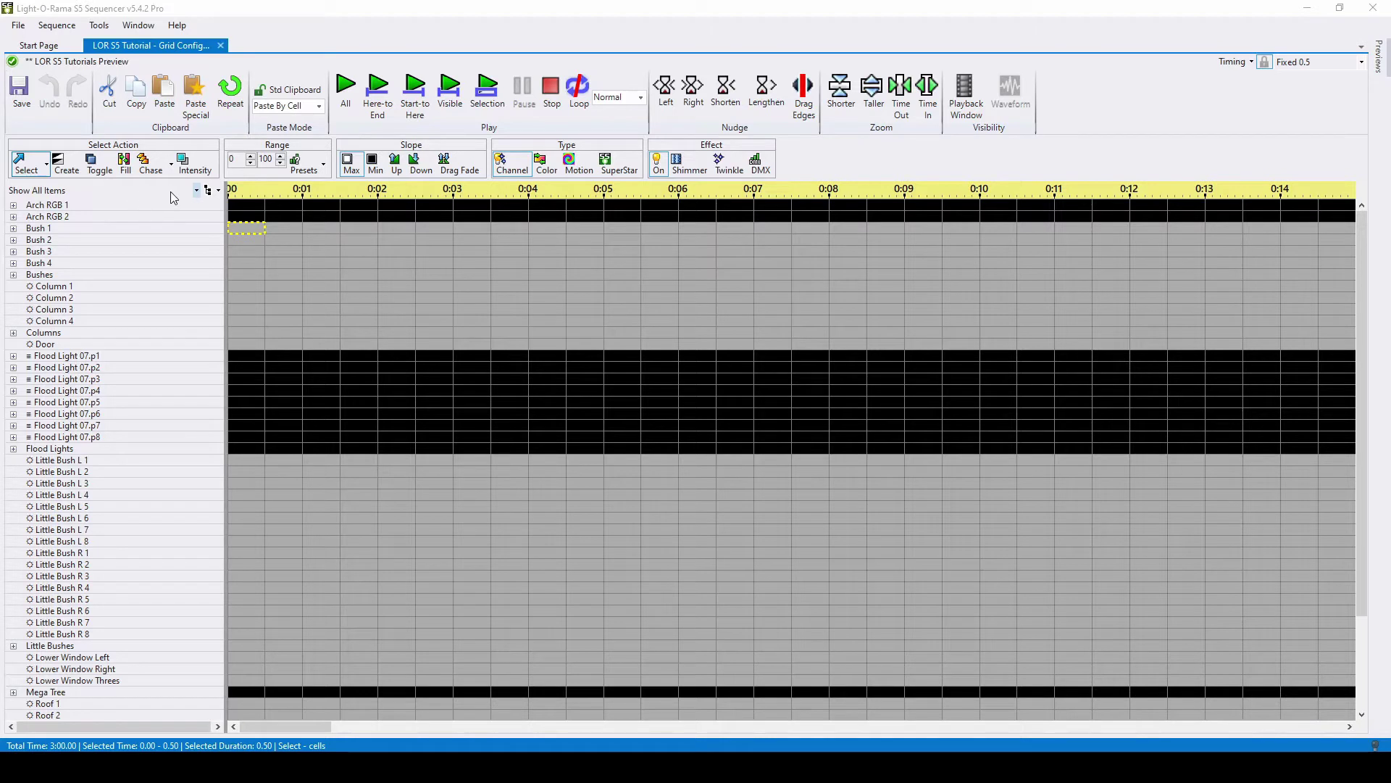
Move Bush 3 above Bush 2 in the Show All Items tree, then select the Arch RGB 2 row.
drag(44, 253, 49, 243)
right_click(50, 249)
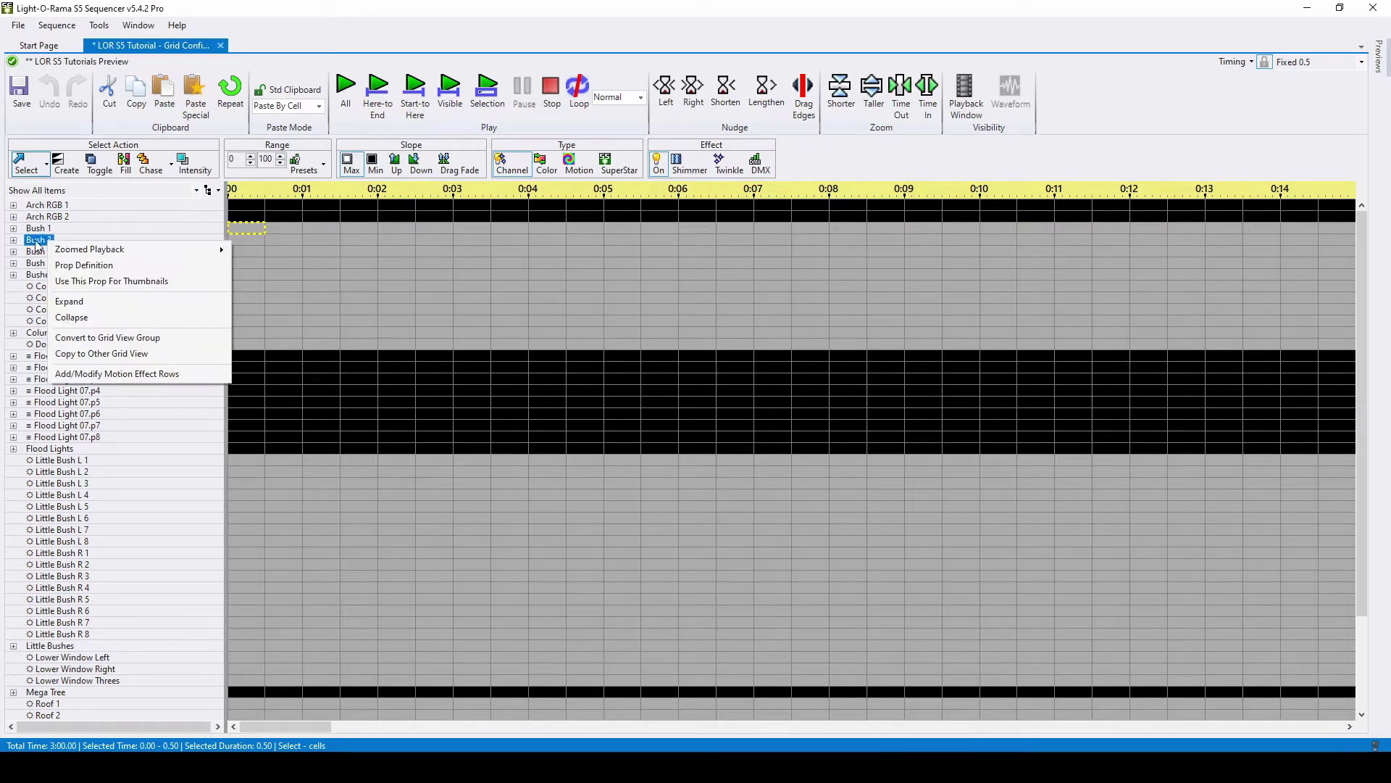
click(32, 243)
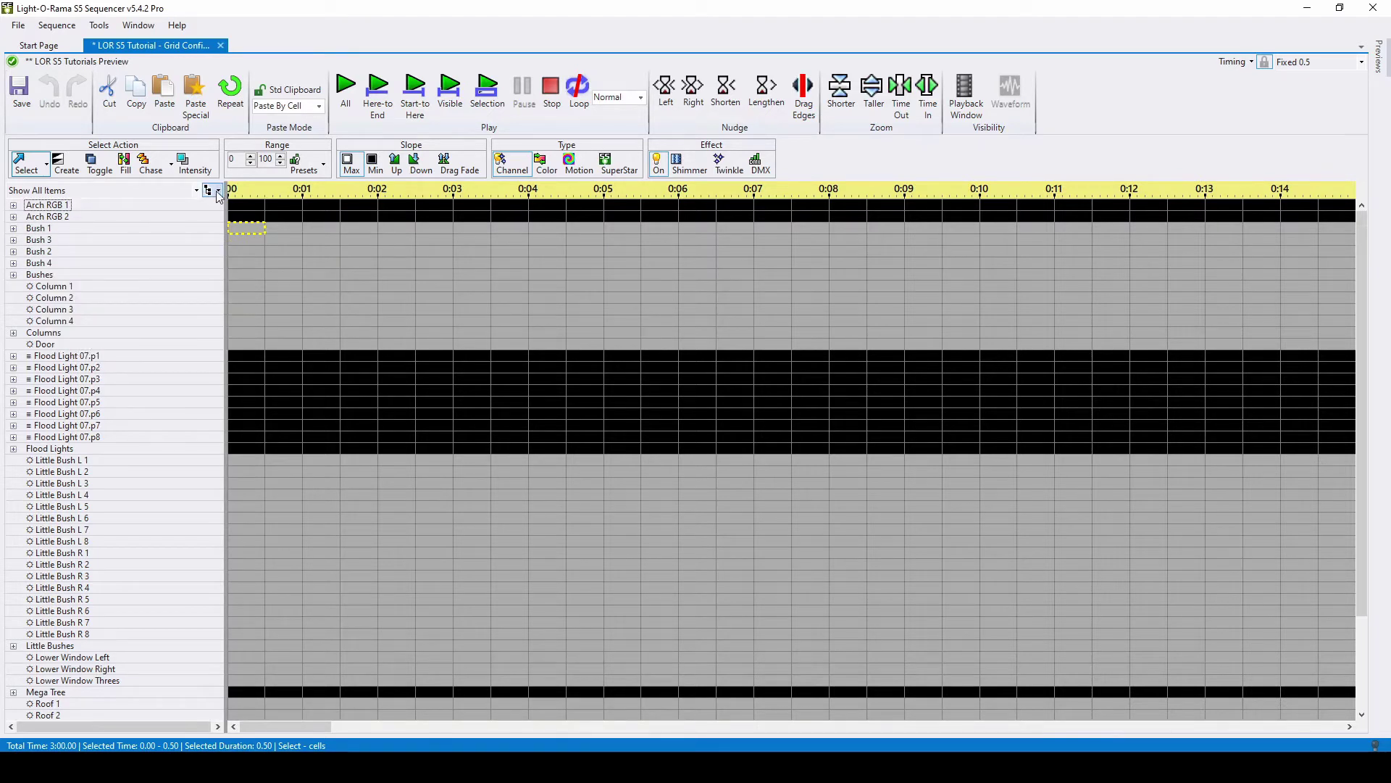
click(187, 217)
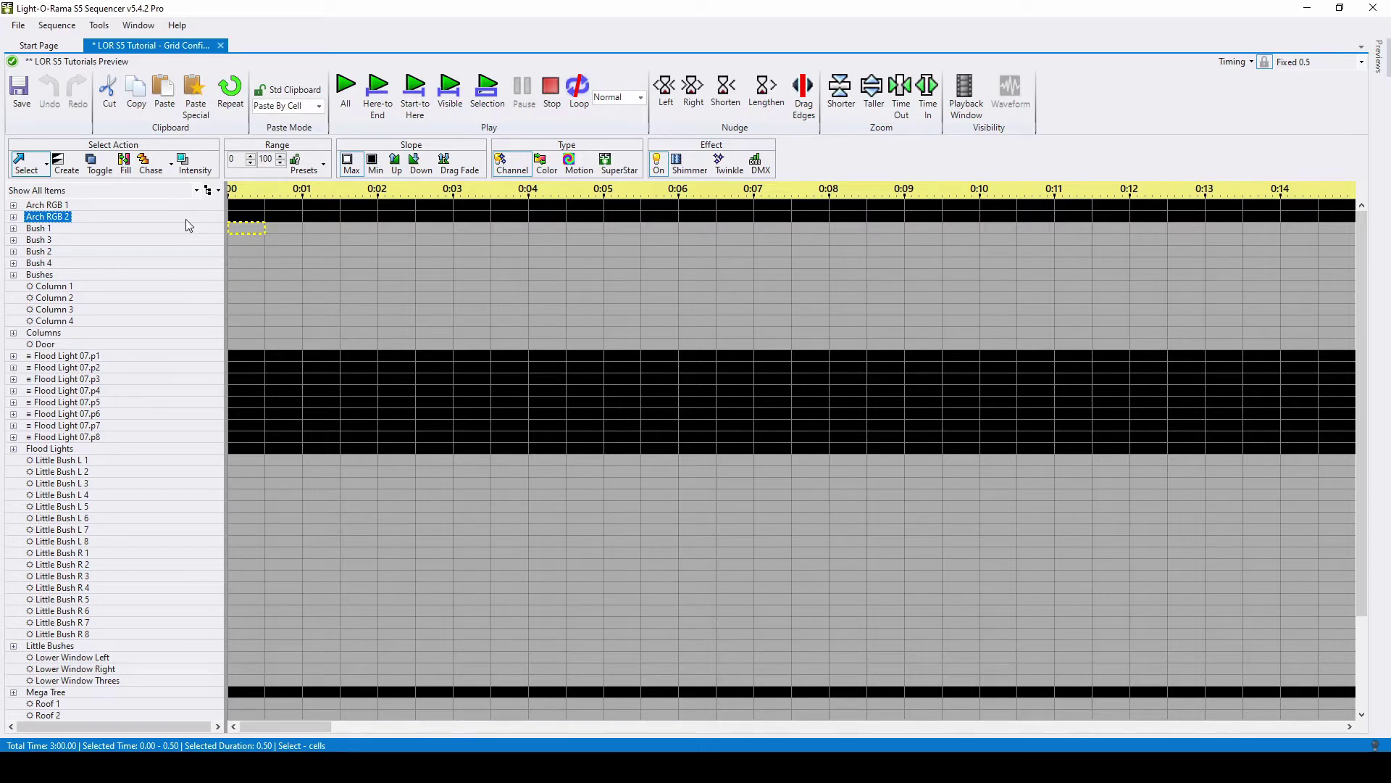
Add a new grid view named Tutorial.
click(210, 191)
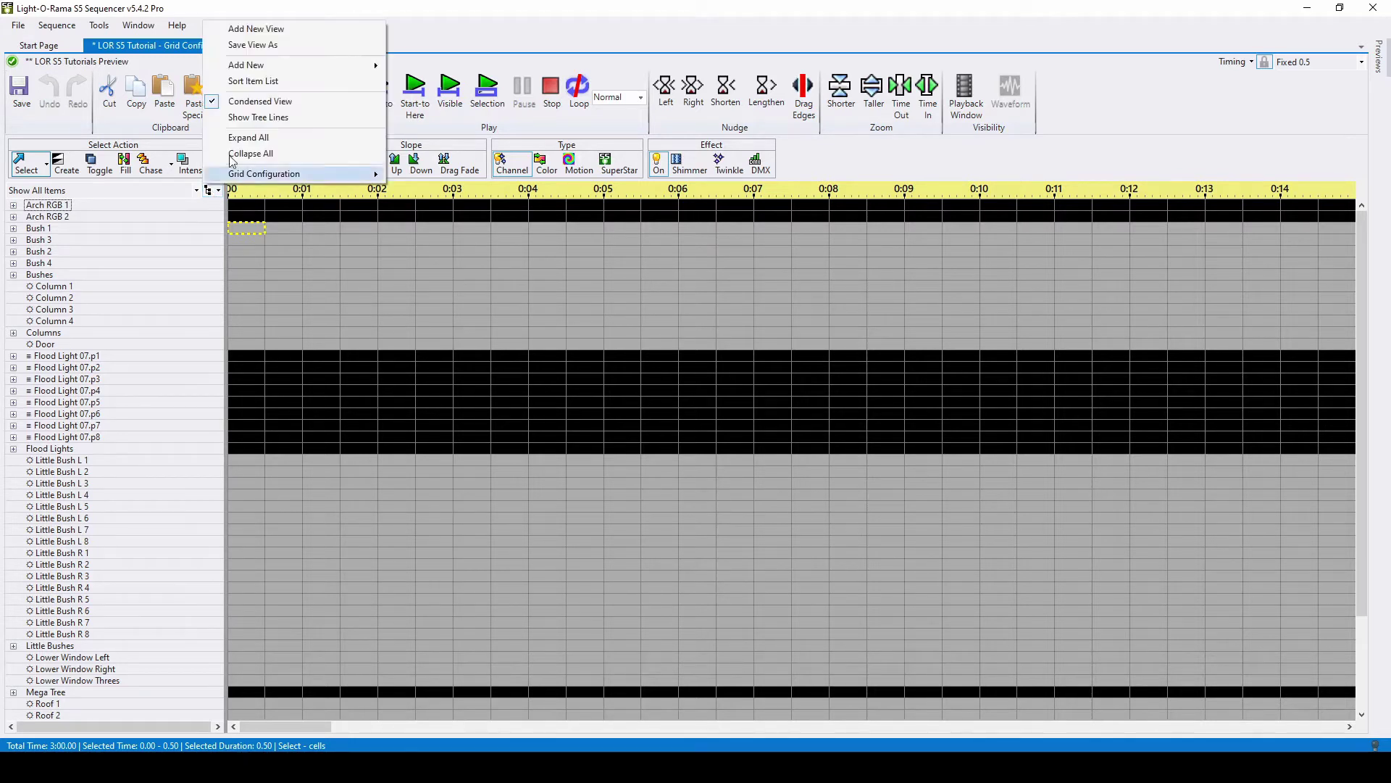
click(268, 31)
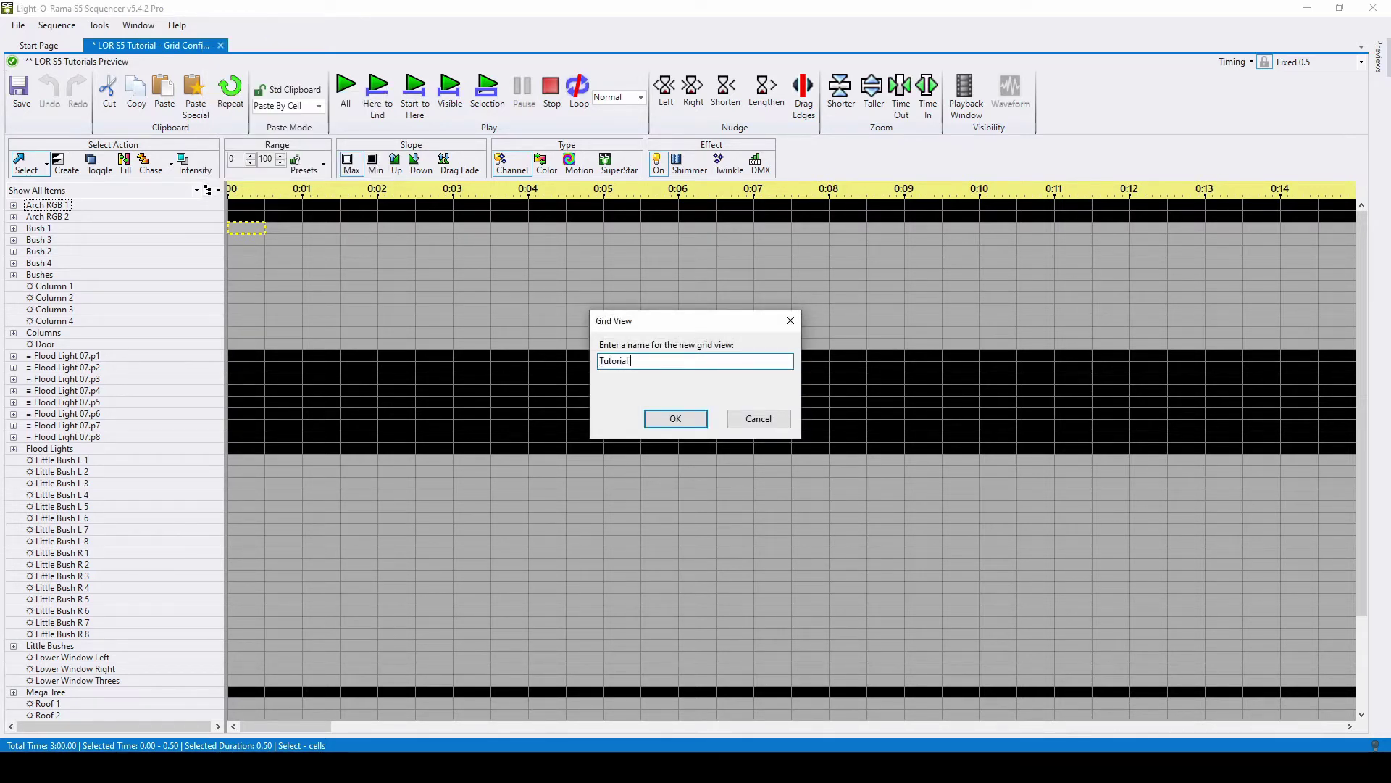
key(Return)
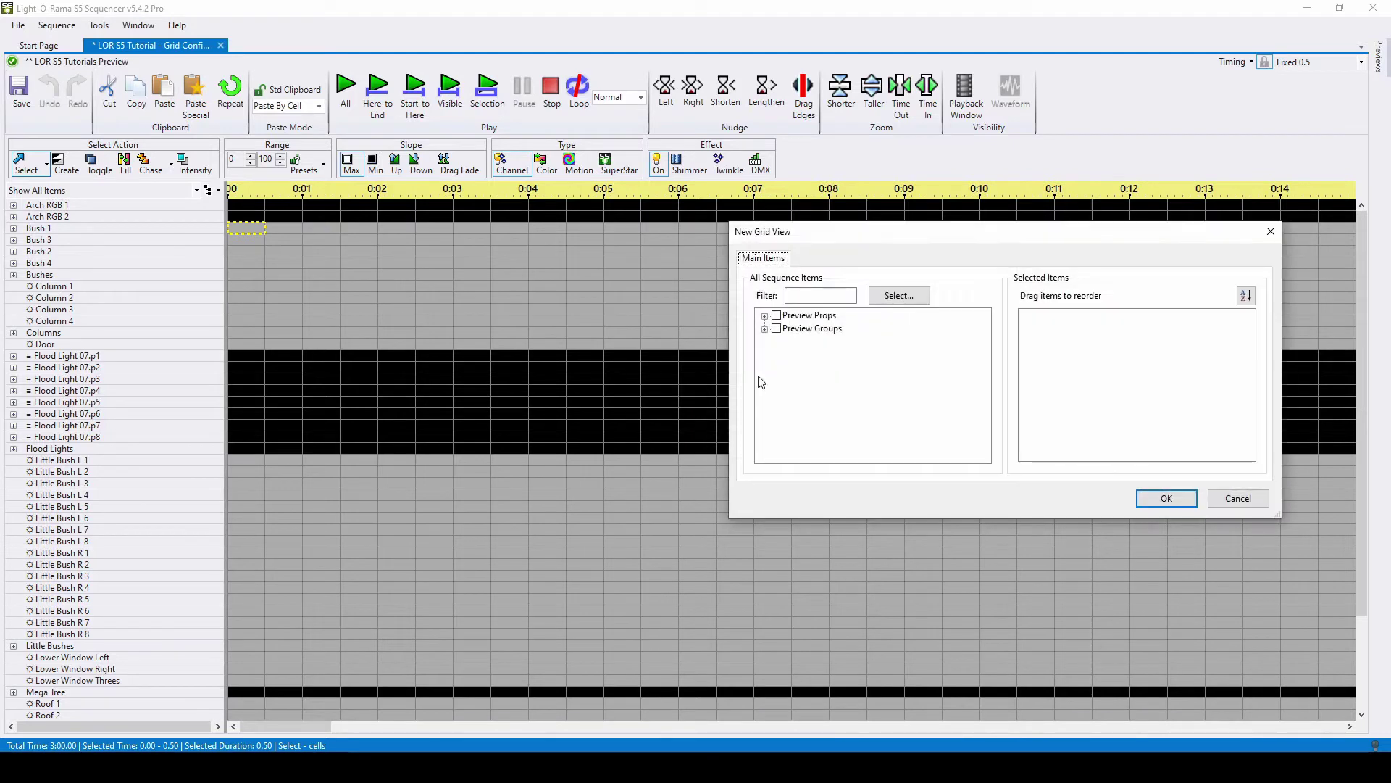
Select all seven preview groups: Bushes, Columns, Flood Lights, Little Bushes, RGB Arches, Roof Sections, Windows/Door.
click(764, 328)
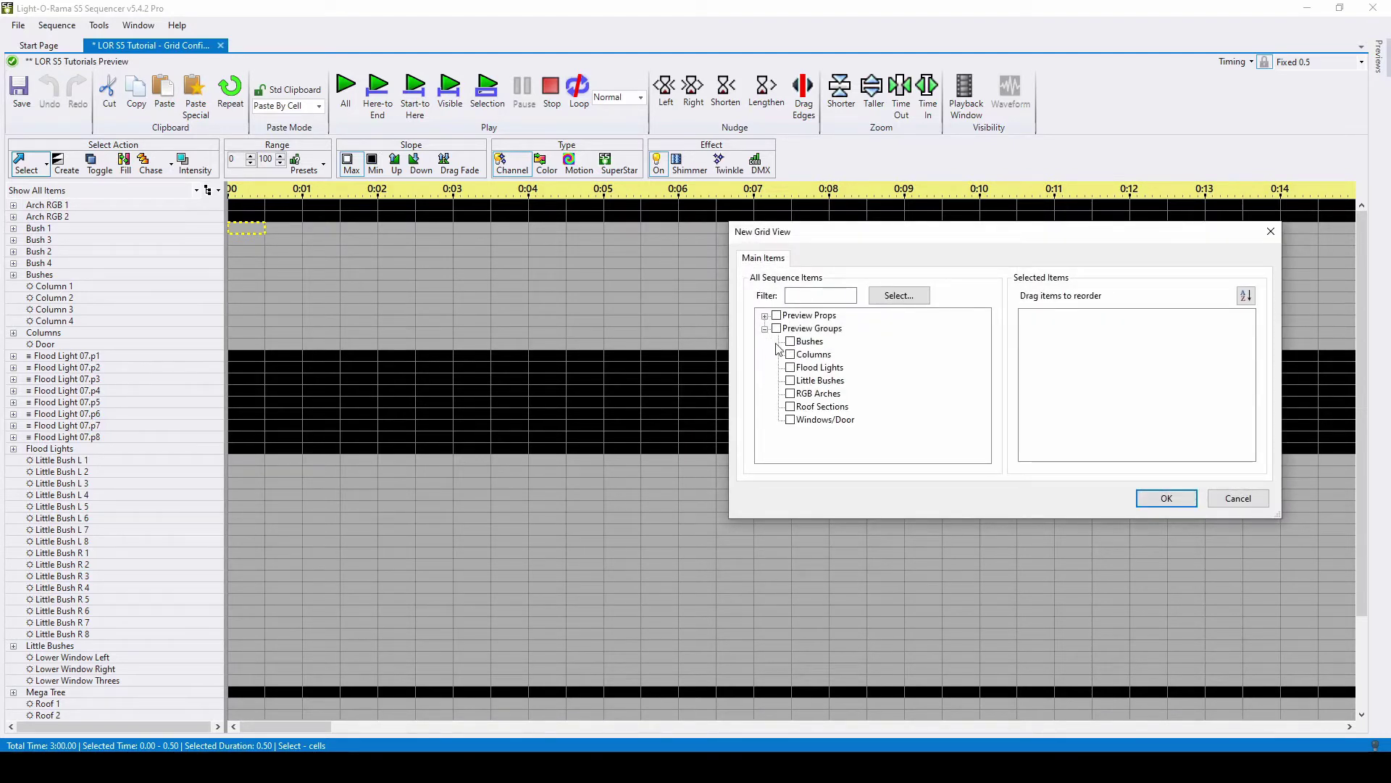
click(790, 341)
click(790, 355)
click(791, 367)
click(791, 381)
click(791, 393)
click(790, 406)
click(790, 420)
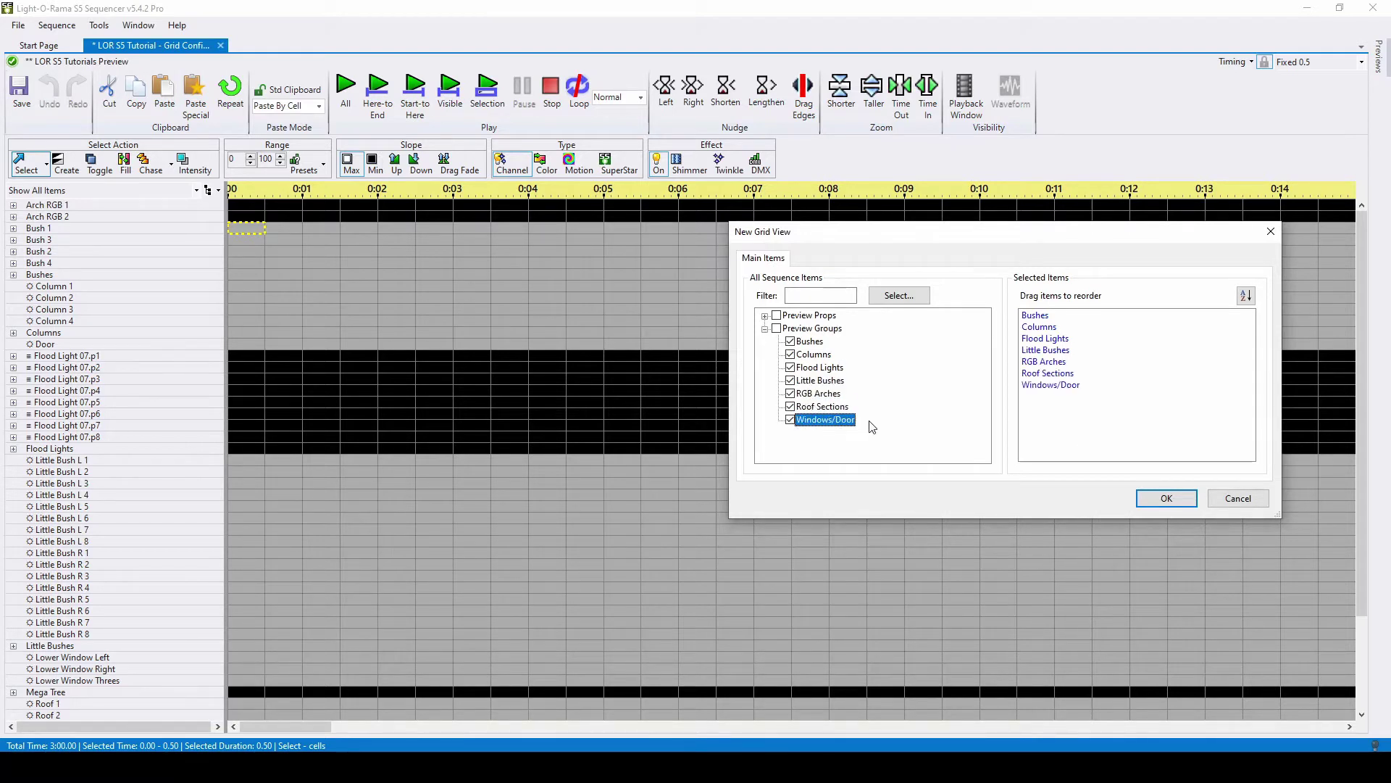
Add the Mega Tree prop from the preview props list.
click(766, 316)
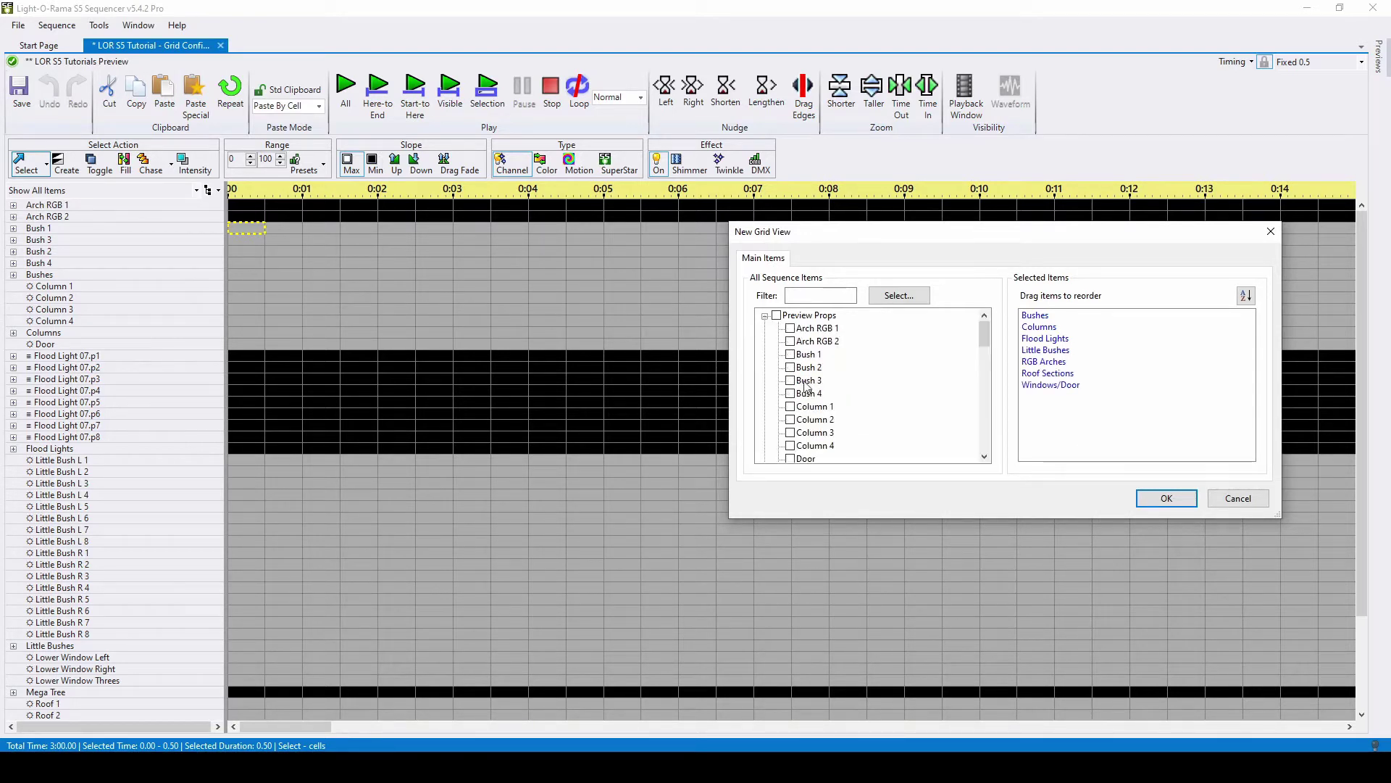
scroll(846, 406, down, 13)
scroll(797, 344, up, 2)
click(791, 354)
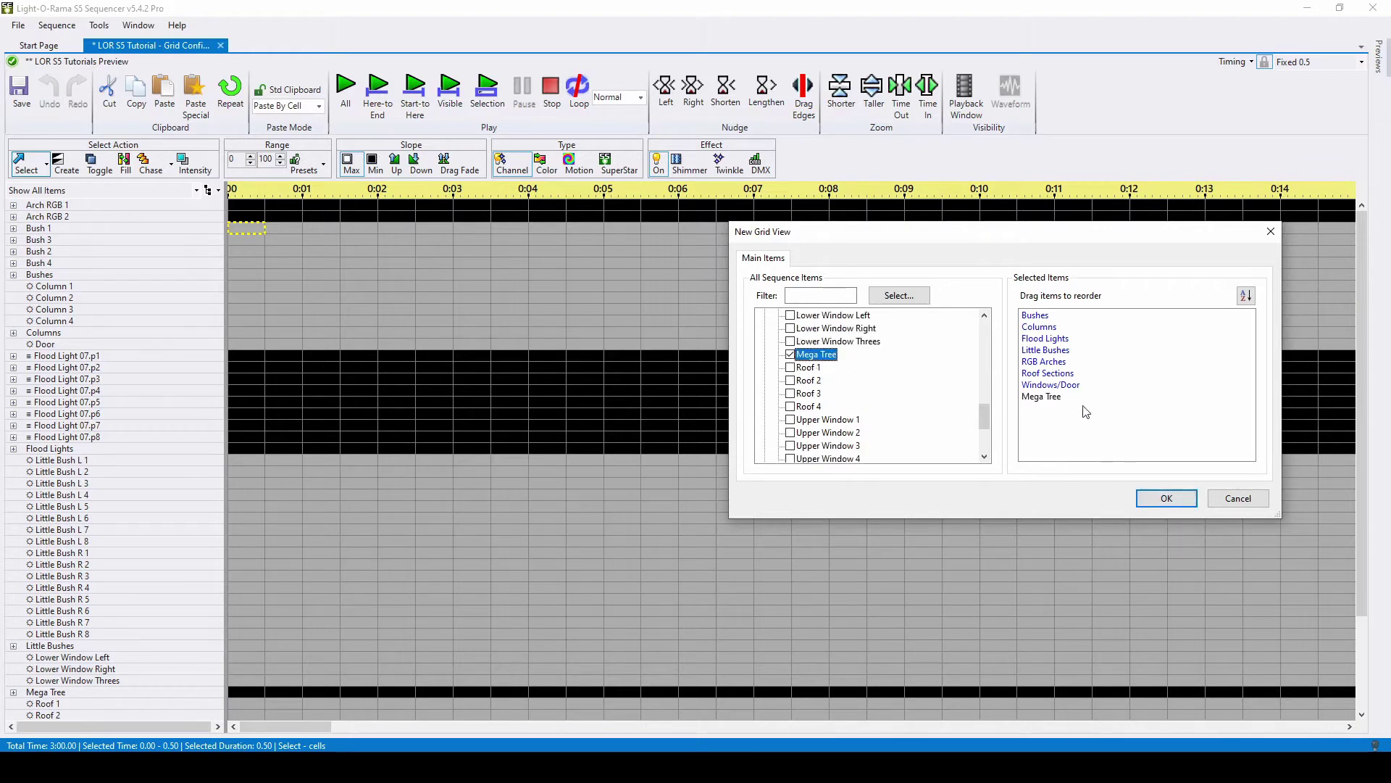
scroll(826, 374, up, 12)
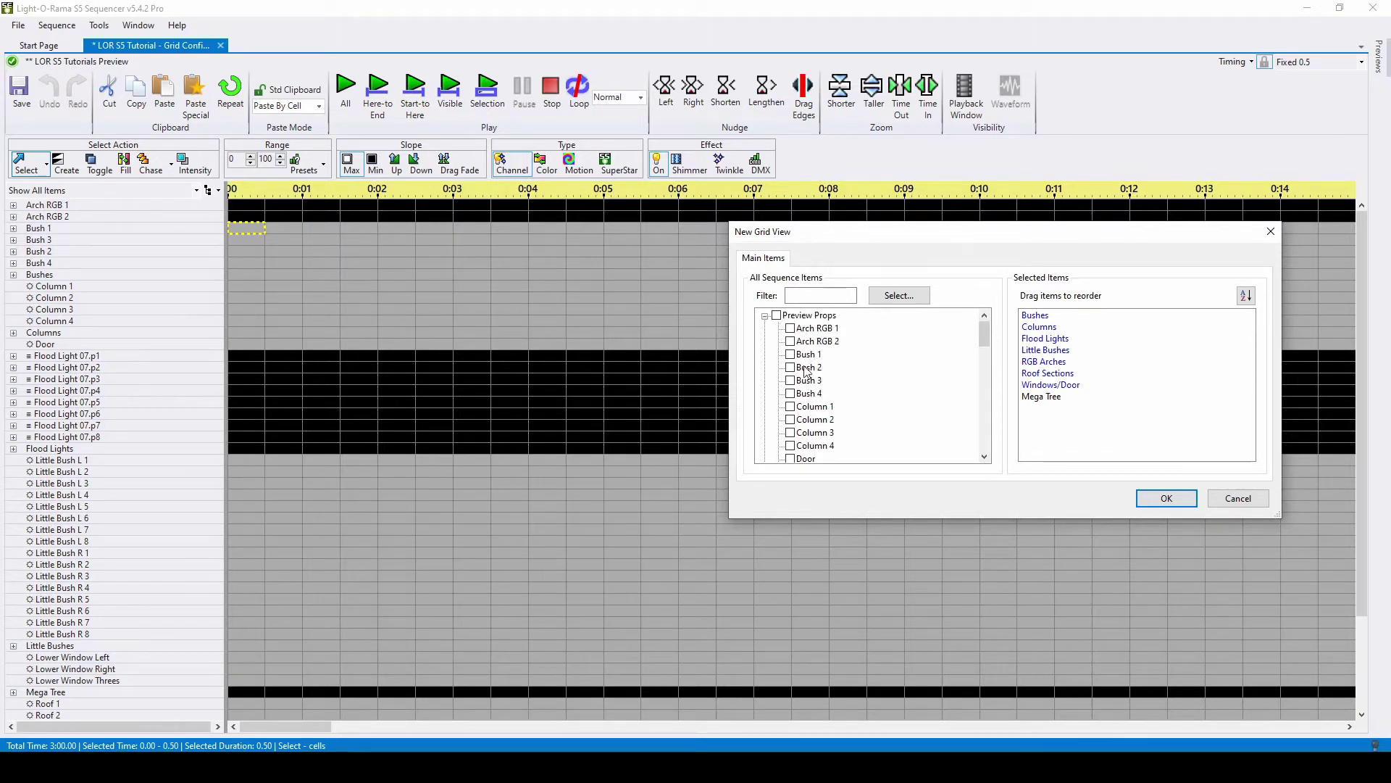
Filter the item list by 'colu' and try the Select... pattern options without changes.
click(790, 295)
text(column)
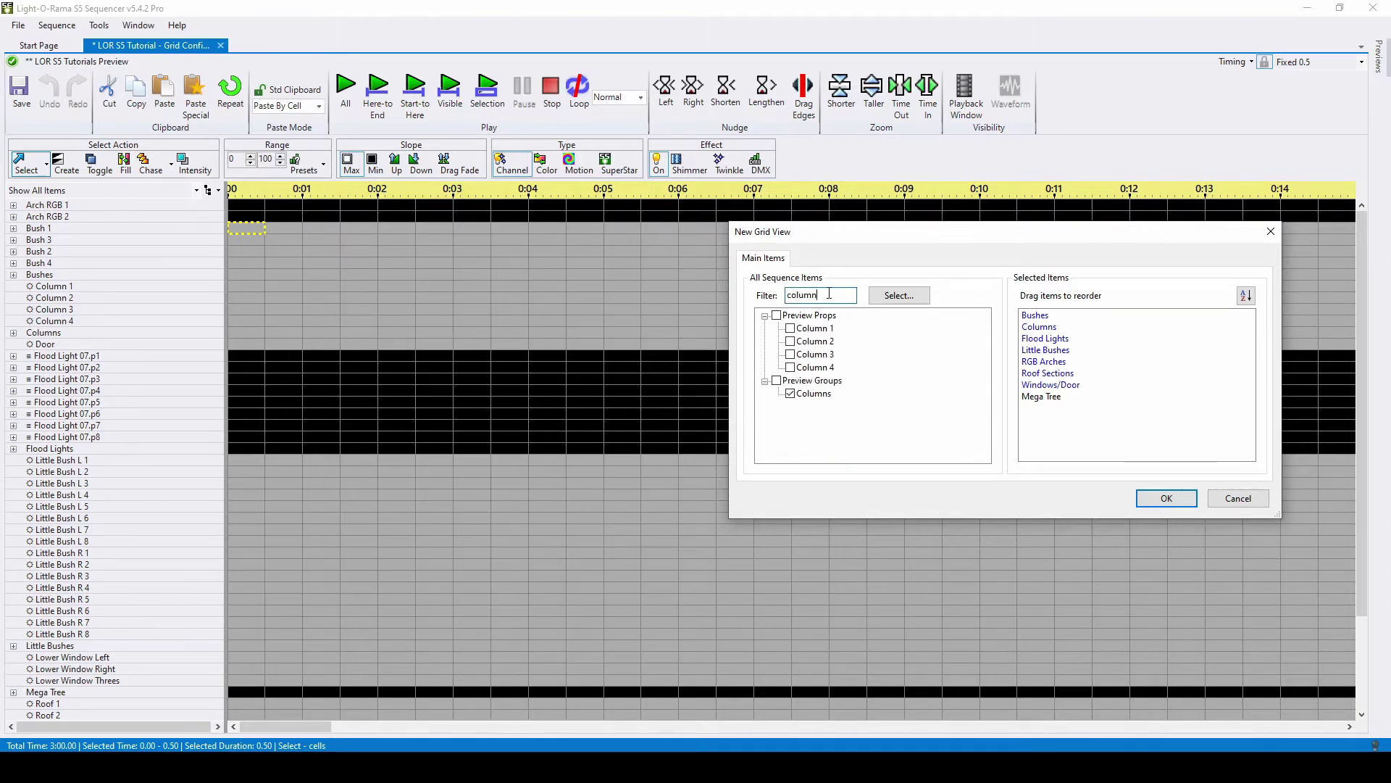
click(889, 297)
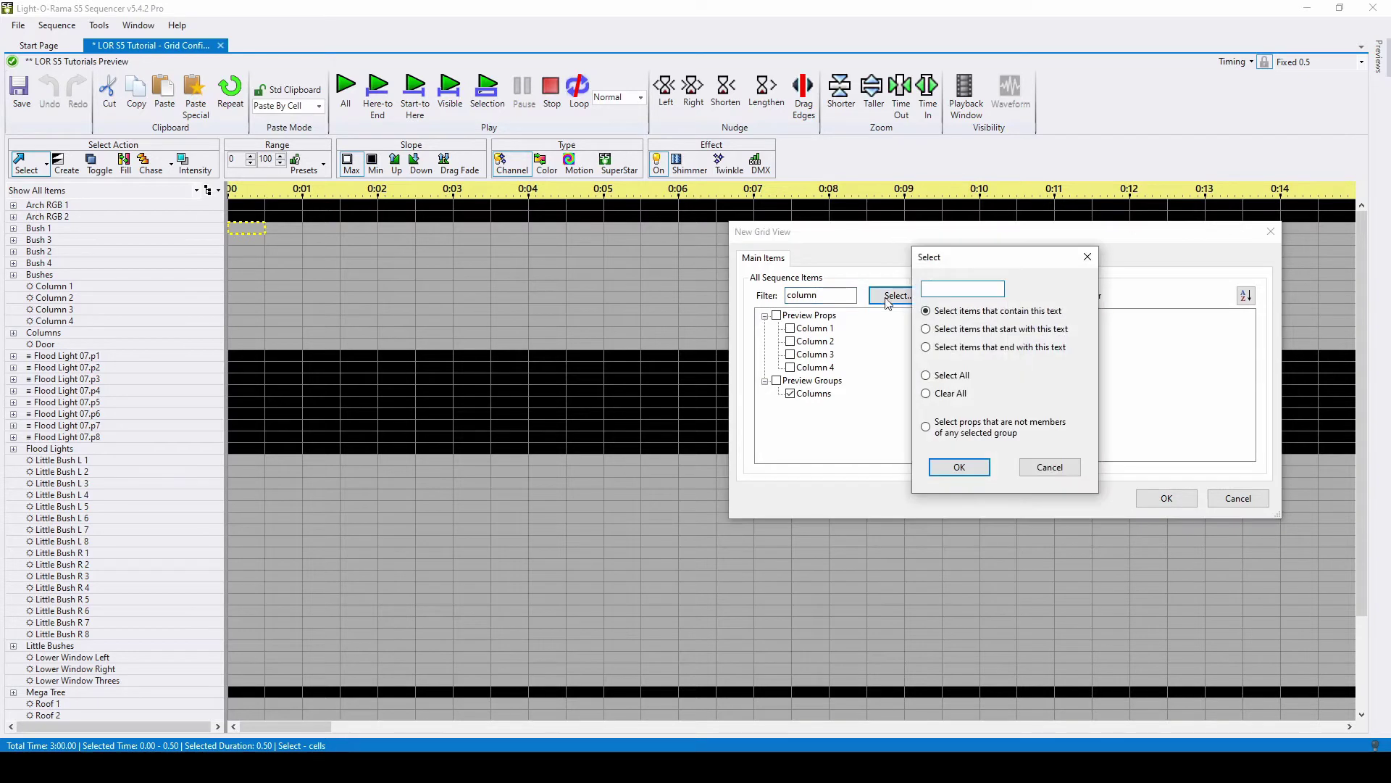
click(1048, 467)
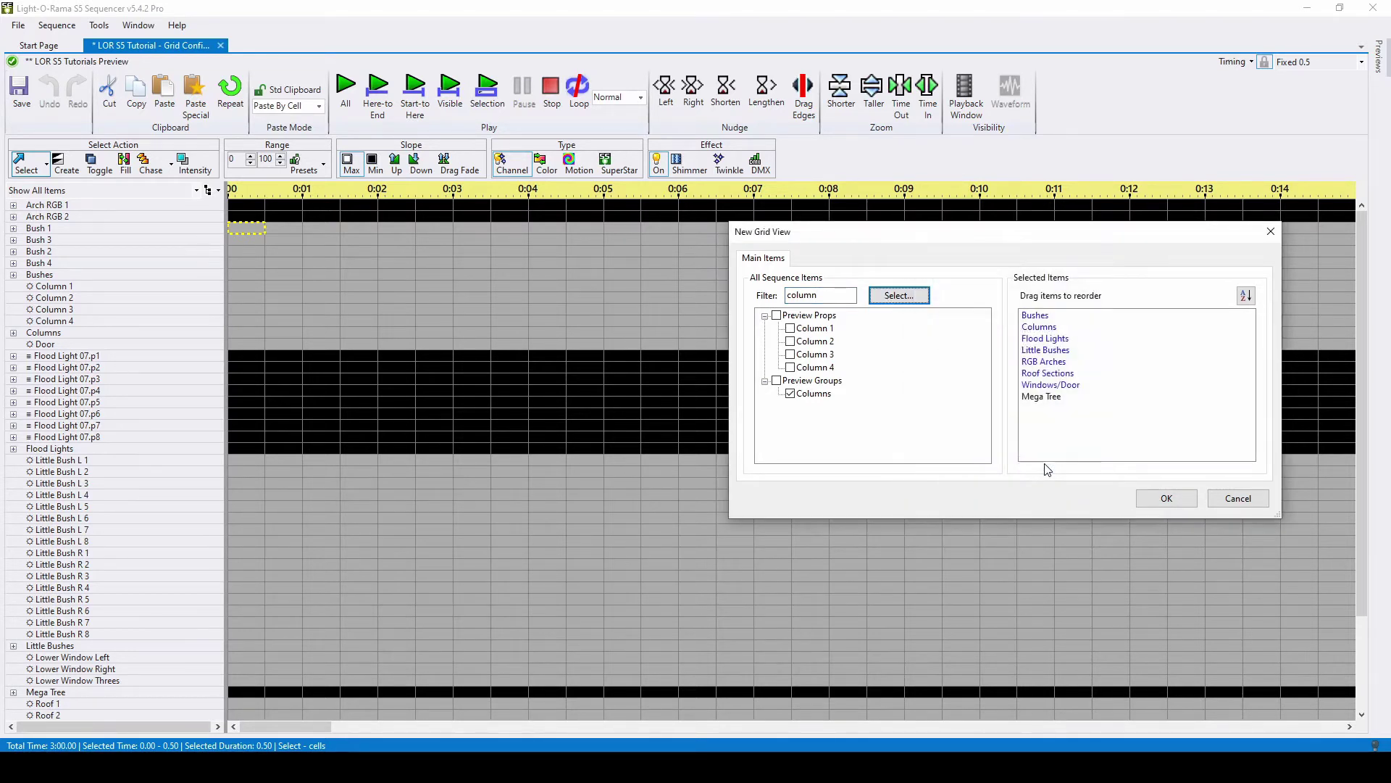
Drag Flood Lights below RGB Arches in Selected Items, keeping the current sort order.
click(1060, 342)
mouse_move(1063, 348)
mouse_down()
mouse_move(1064, 374)
mouse_move(1064, 342)
mouse_up()
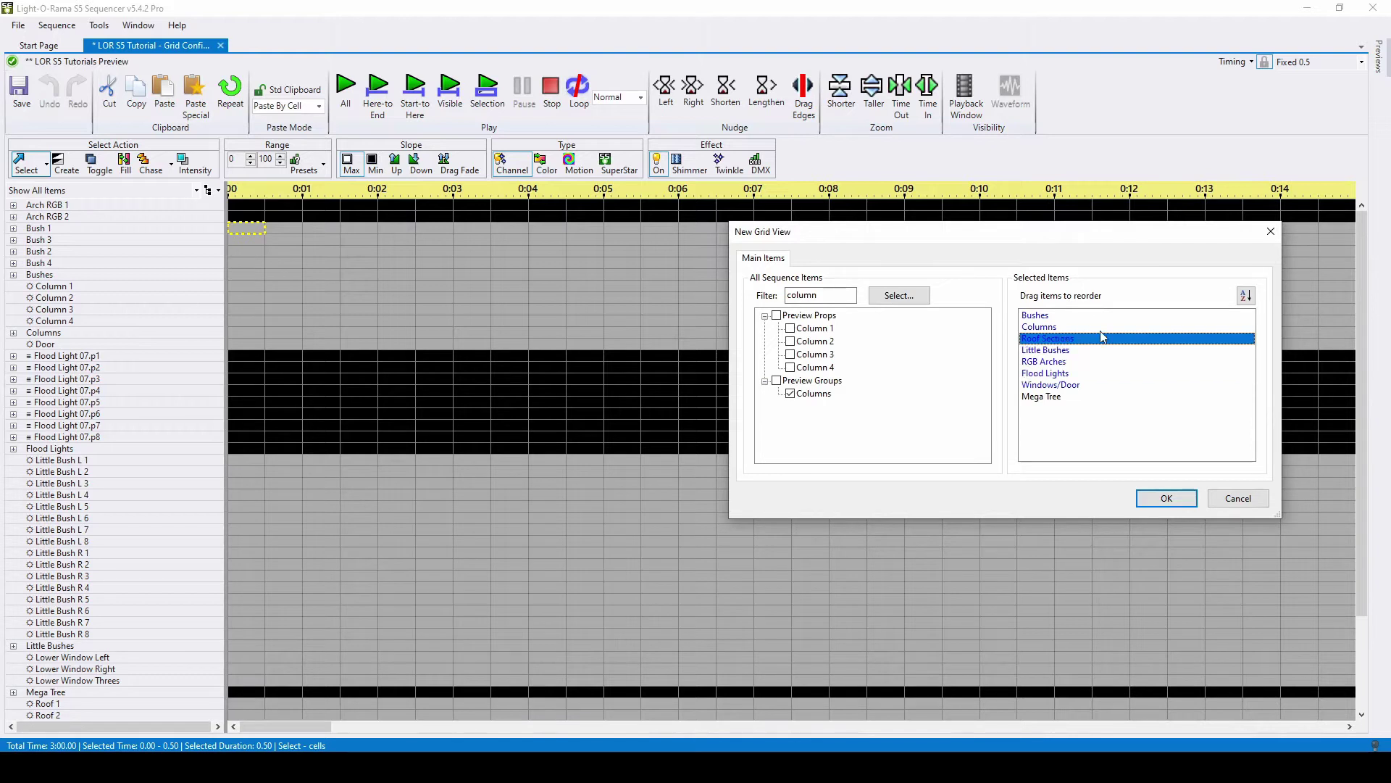
click(1246, 296)
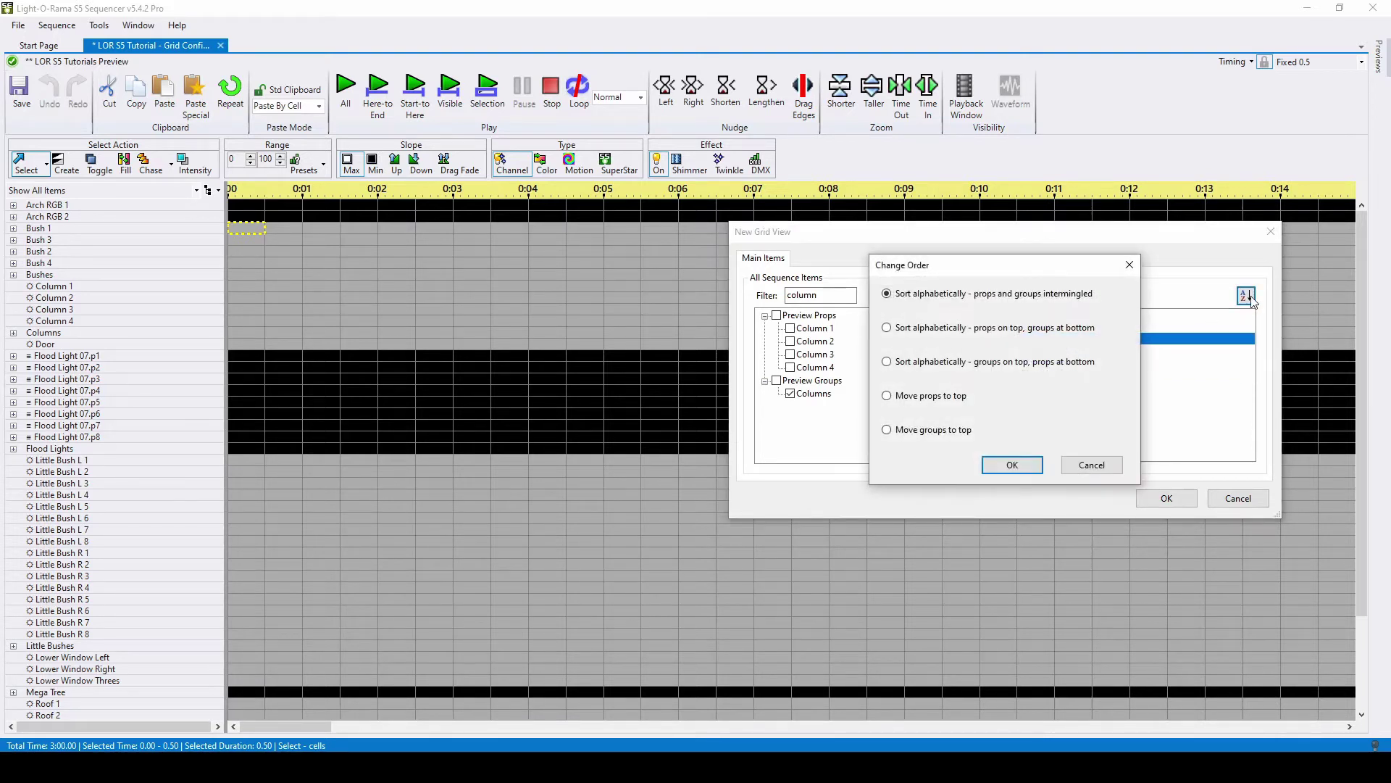
click(1107, 465)
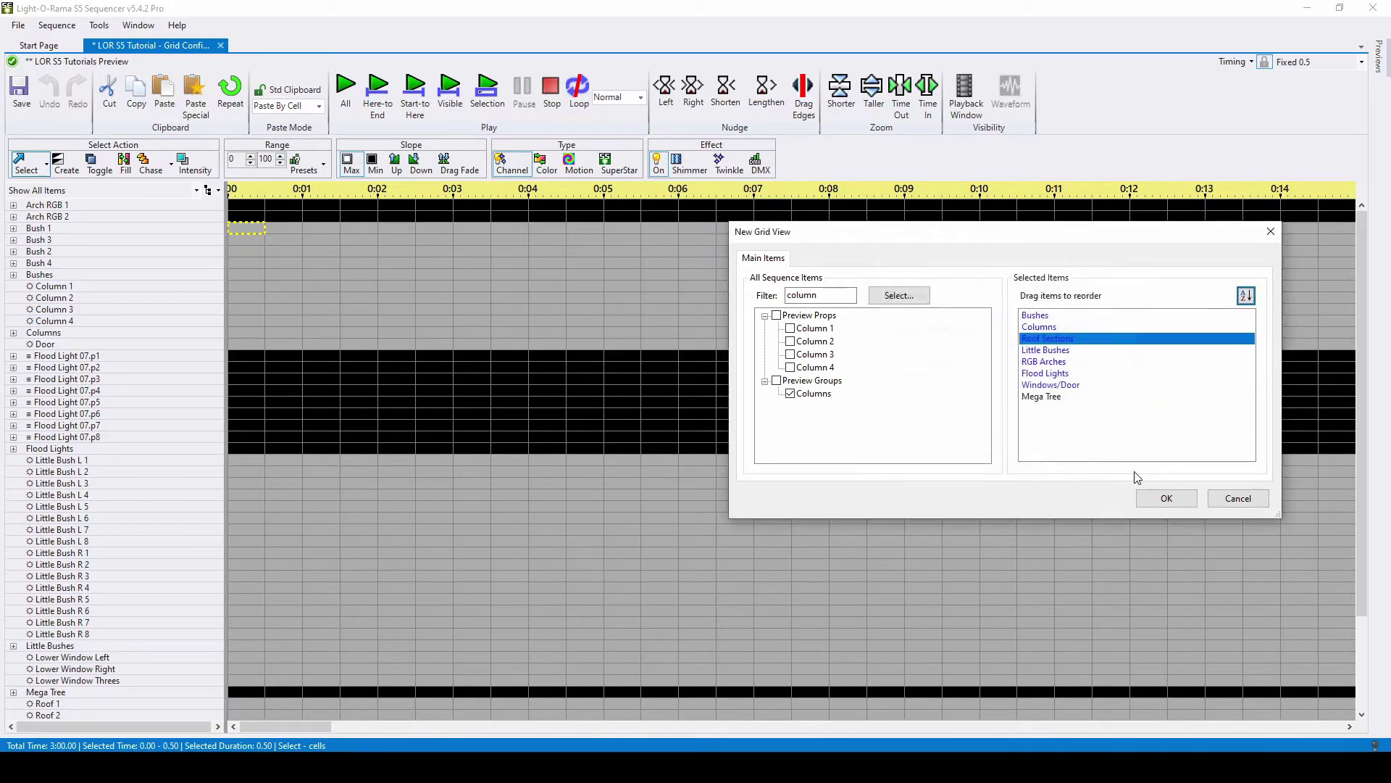
Create the Tutorial view, switch to Show All Items, then back to Tutorial.
click(1167, 499)
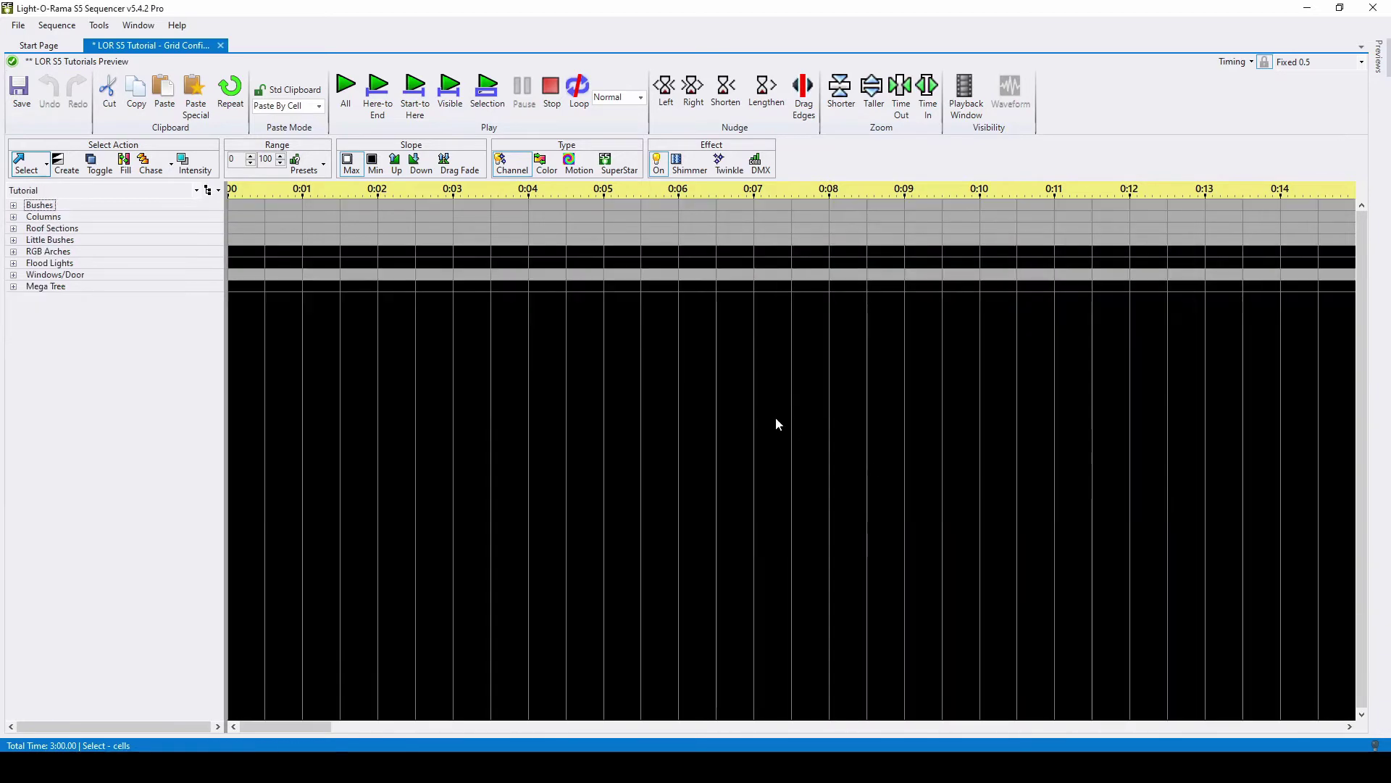
click(196, 190)
click(97, 203)
click(195, 190)
click(88, 211)
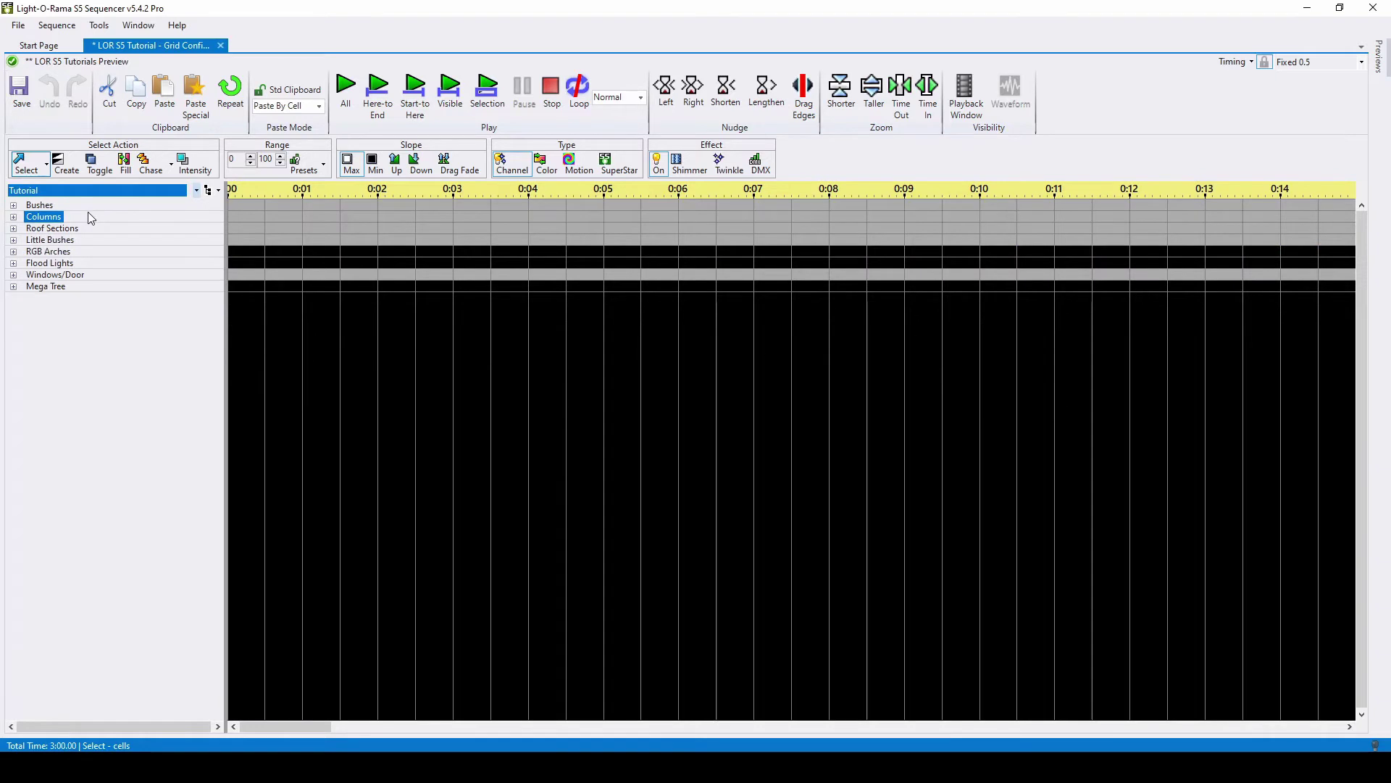
Expand the Bushes group to Bush 1–4, and briefly expand then collapse Columns.
double_click(23, 208)
click(27, 206)
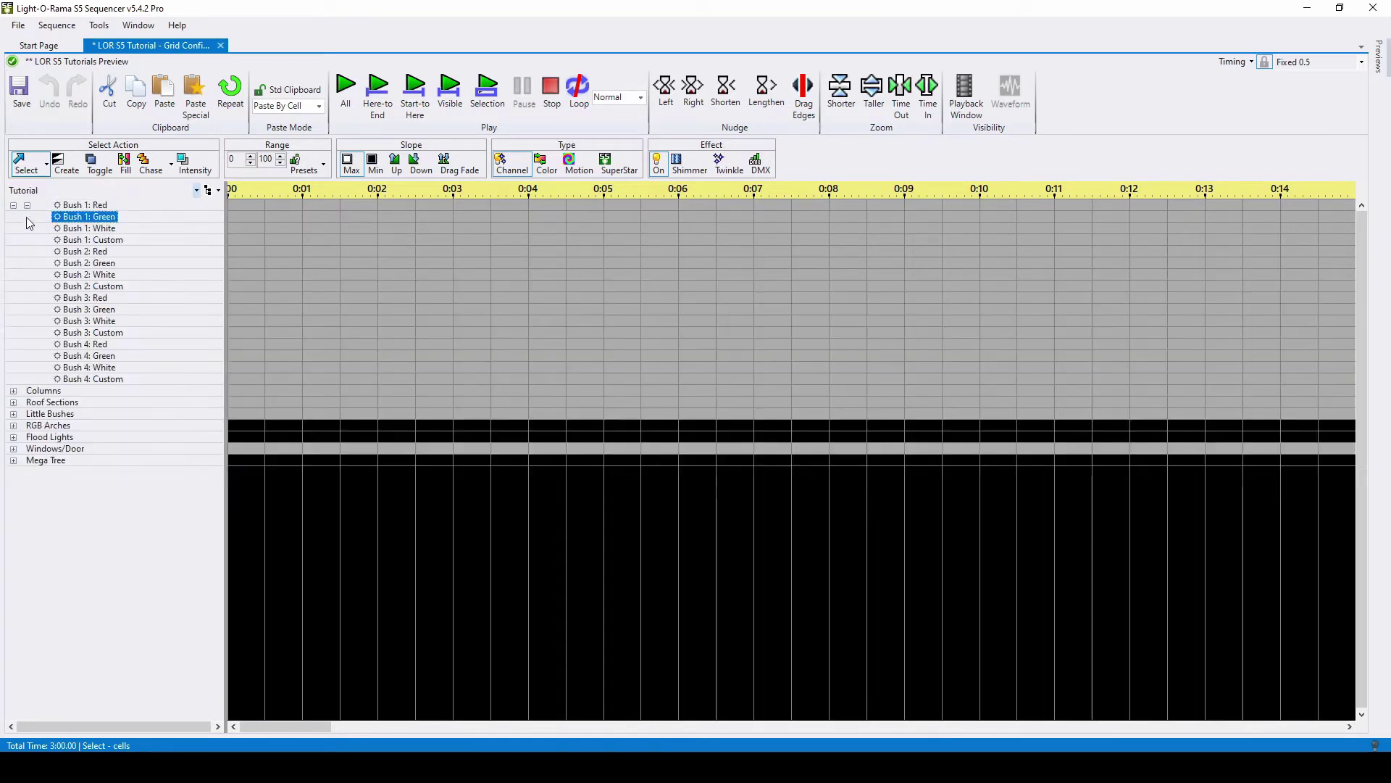
double_click(31, 393)
click(29, 391)
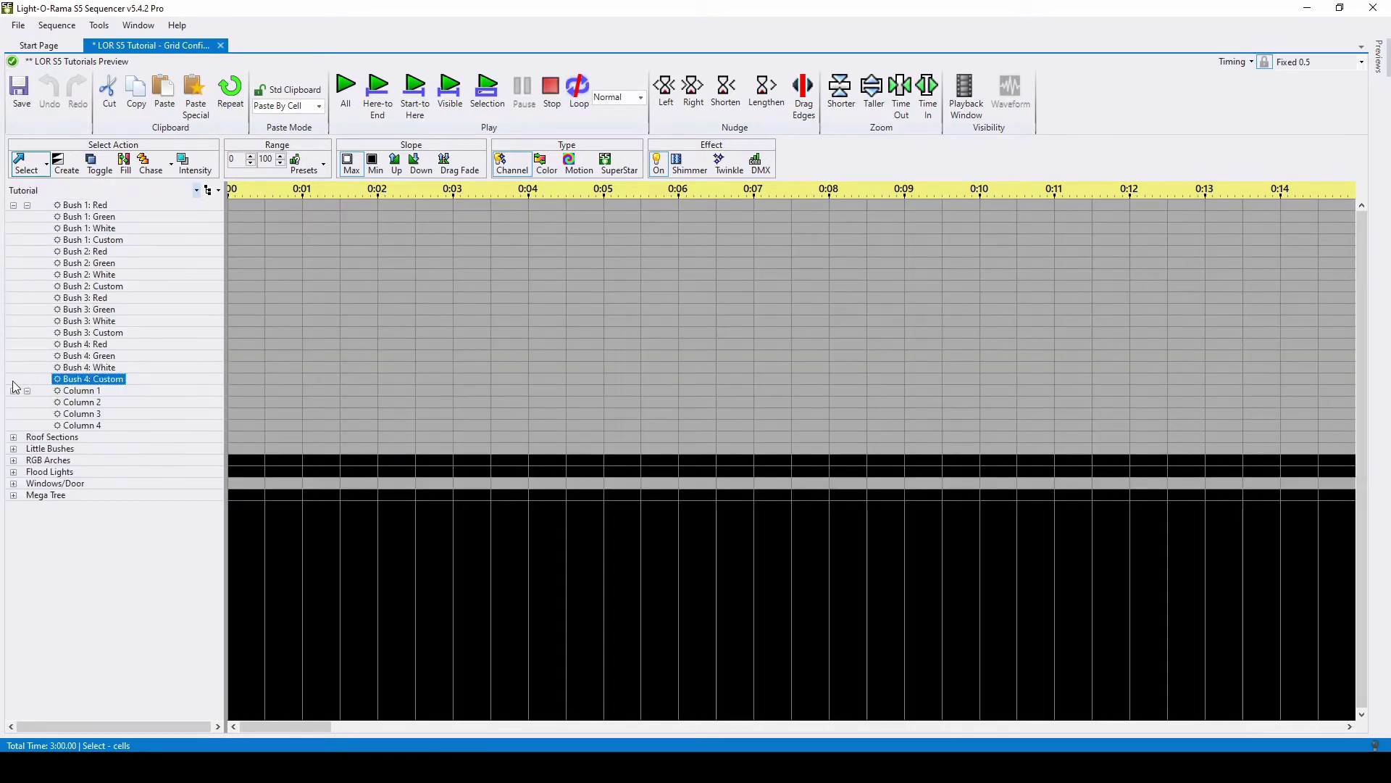
click(14, 392)
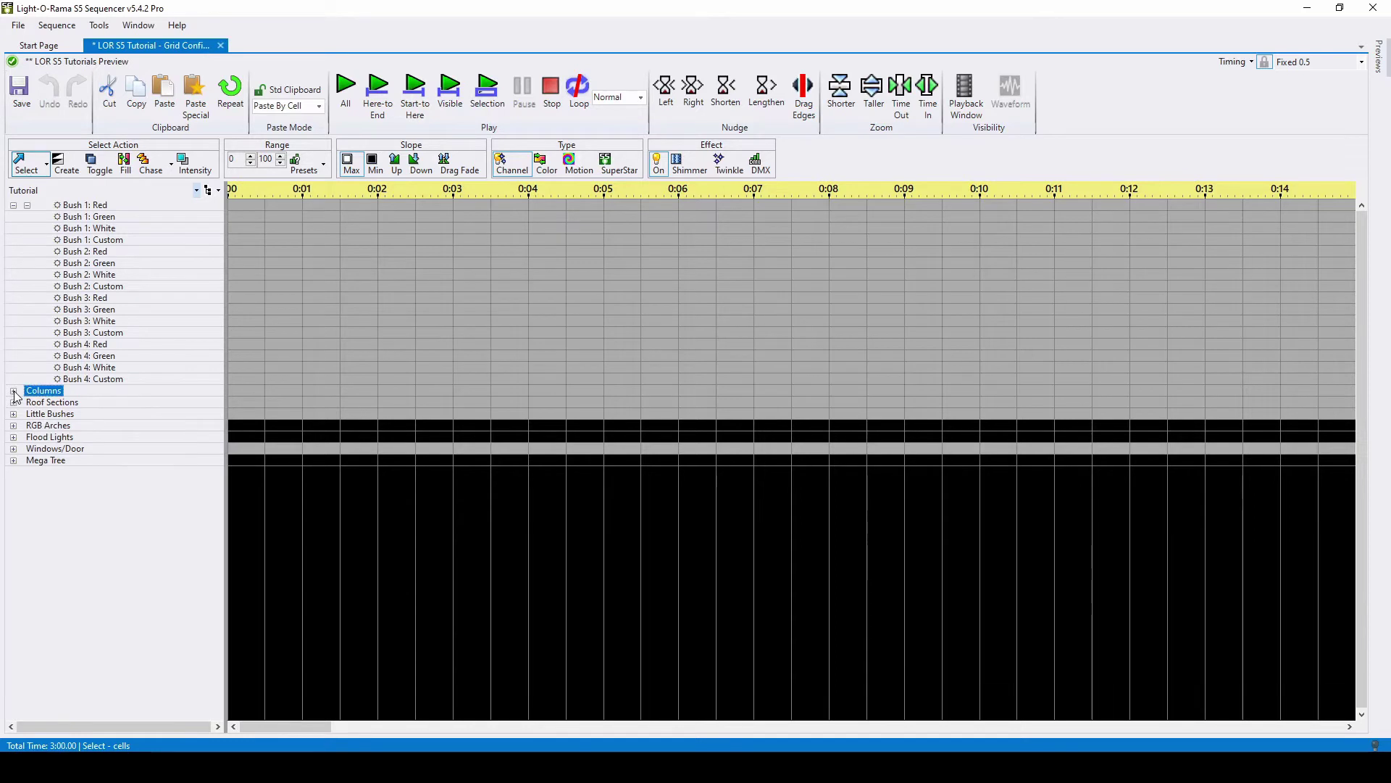
Expand Roof Sections to Roof 1–4 and RGB Arches to its Arch RGB 1–2 effect rows.
double_click(32, 404)
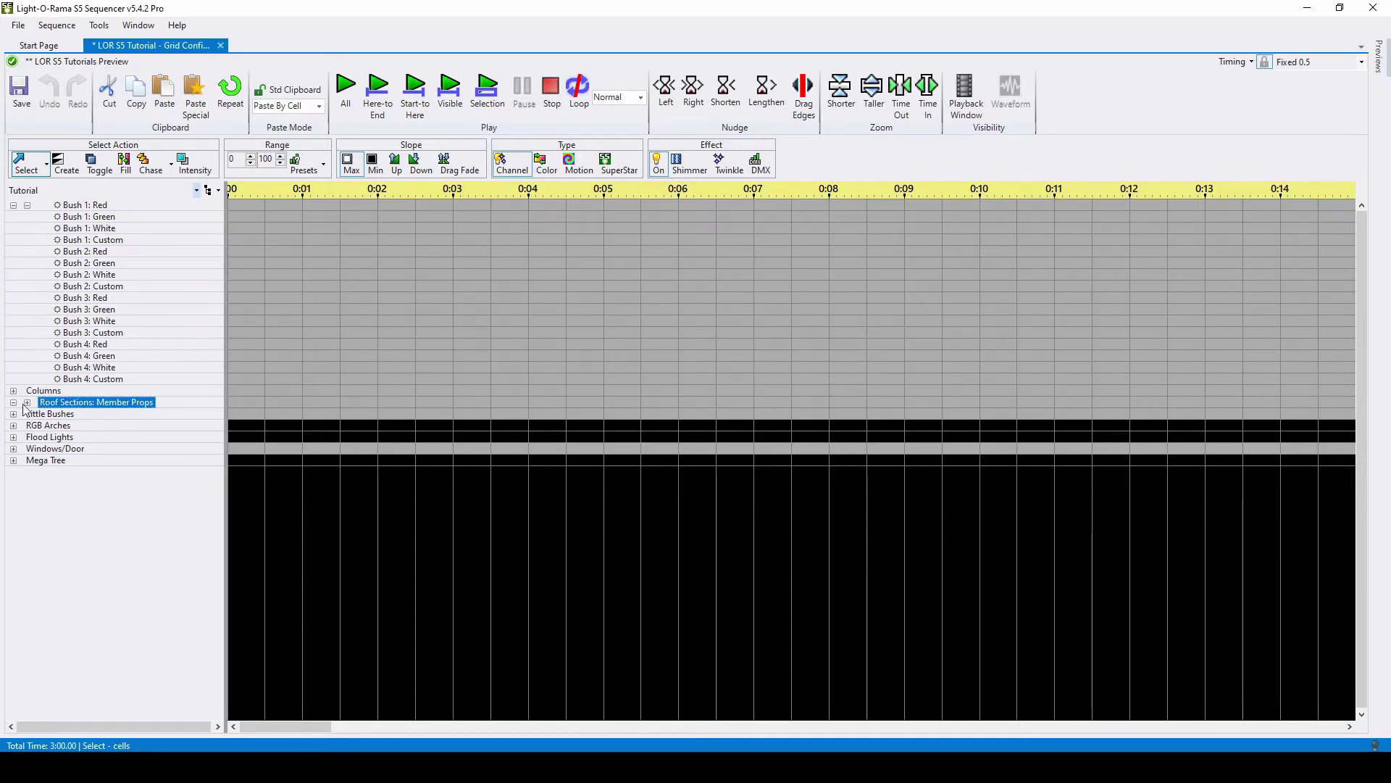
click(28, 403)
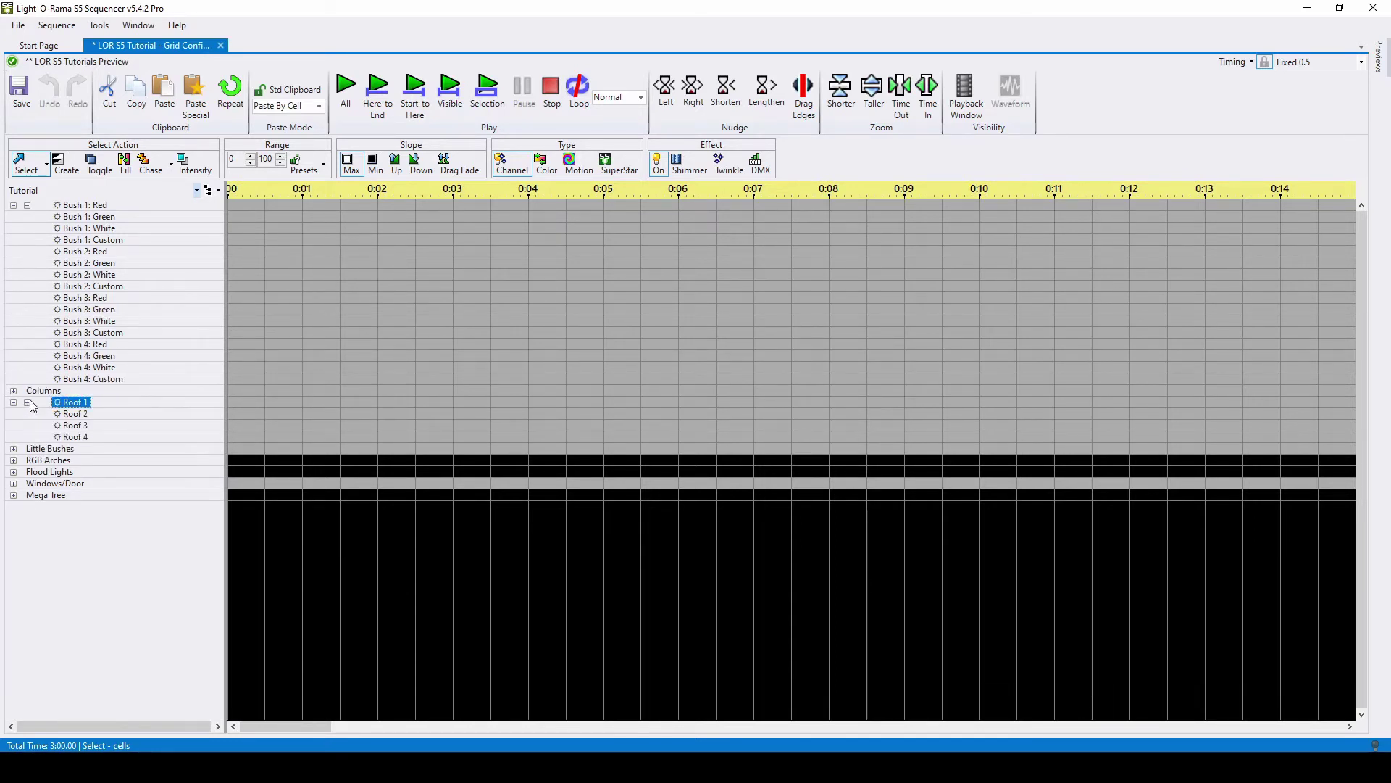
double_click(48, 461)
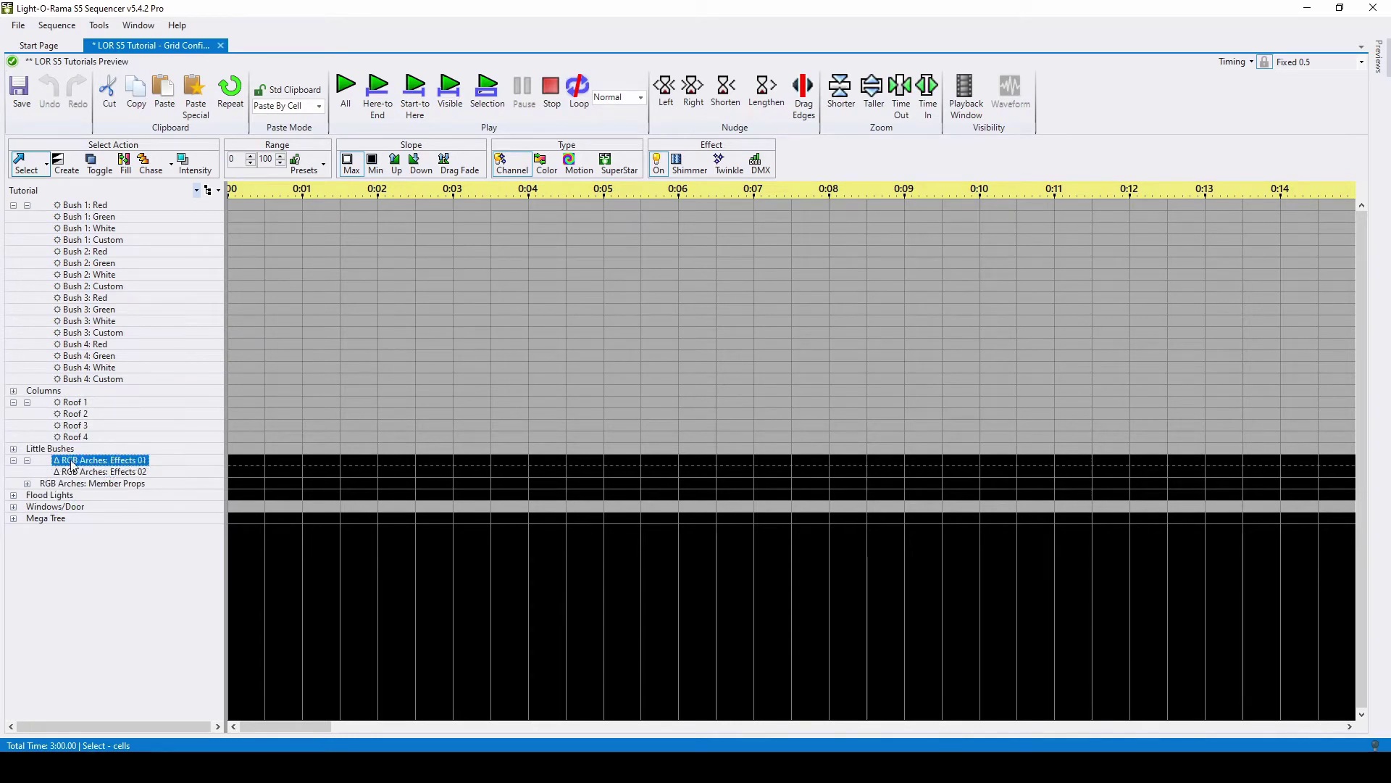
double_click(87, 484)
click(96, 495)
click(101, 507)
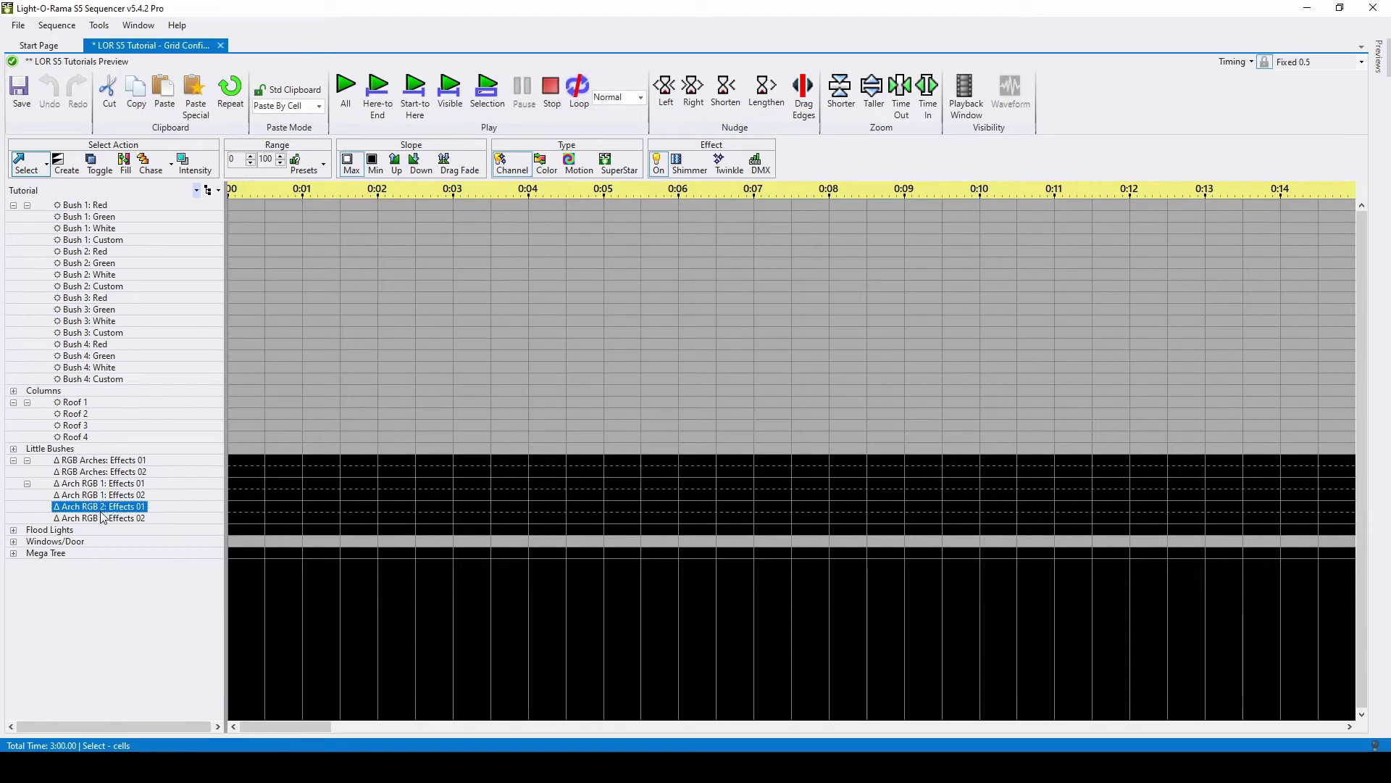
key(Up)
key(Up)
key(Up)
key(Up)
key(Up)
key(Up)
key(Up)
key(Up)
key(Up)
key(Up)
key(Up)
key(Up)
key(Up)
key(Up)
key(Up)
key(Up)
key(Up)
key(Up)
key(Up)
key(Up)
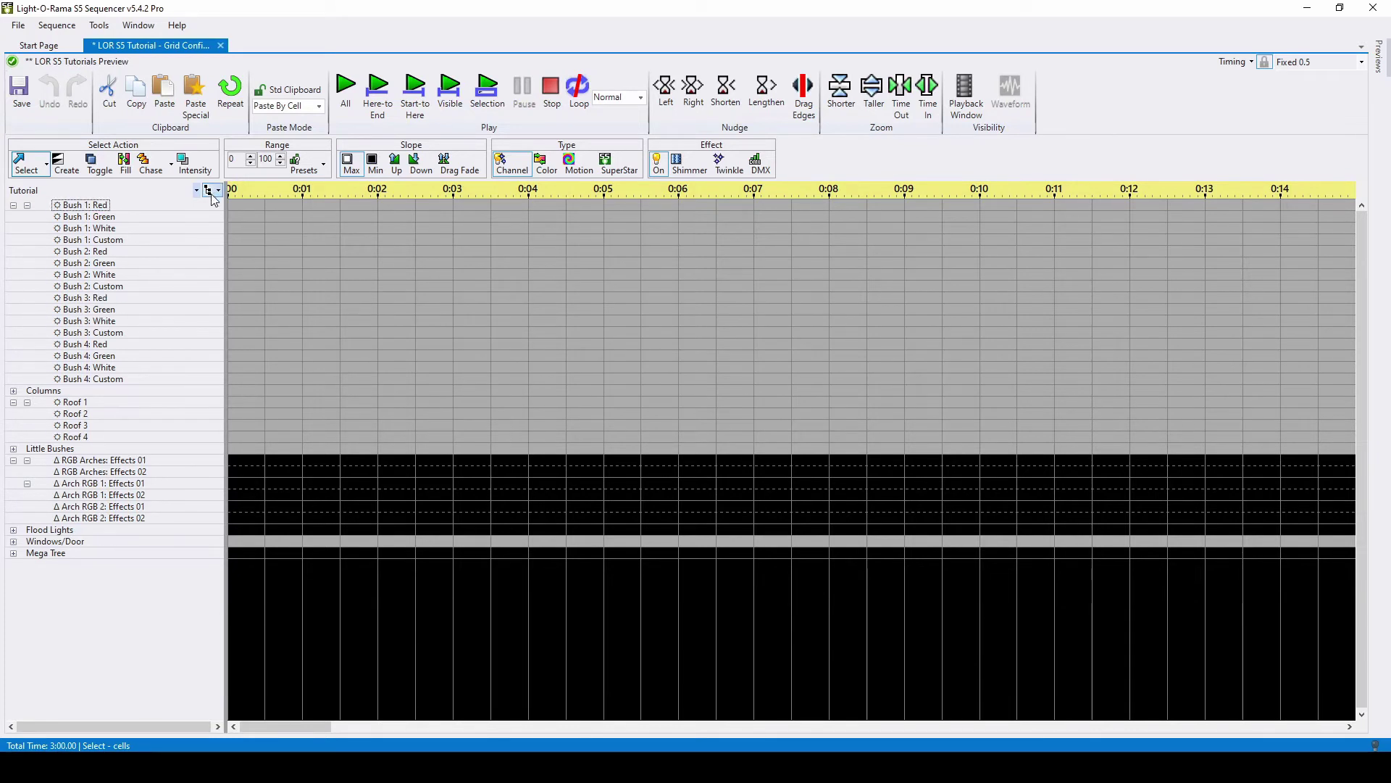
click(209, 190)
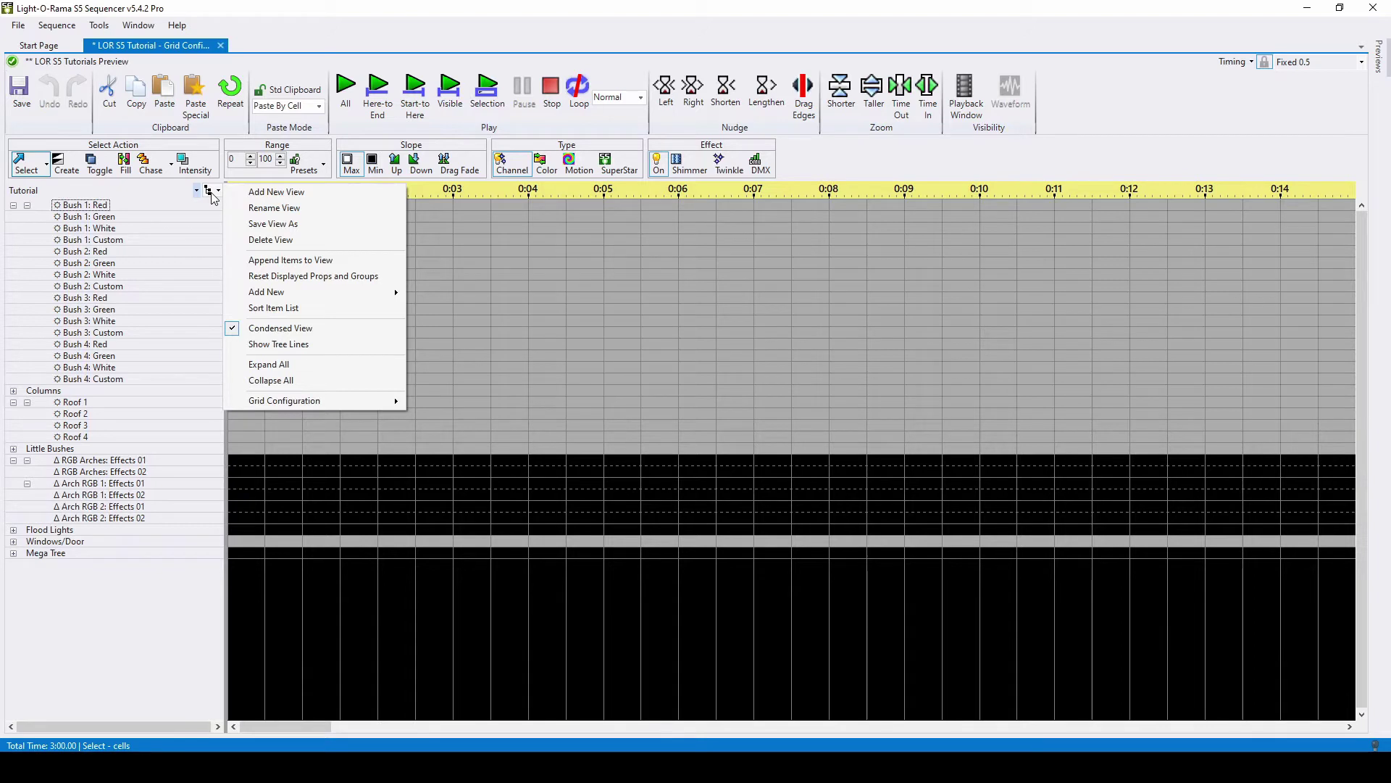
Append the Bush 1, Bush 2, Bush 3 and Bush 4 preview props to the Tutorial view.
click(325, 261)
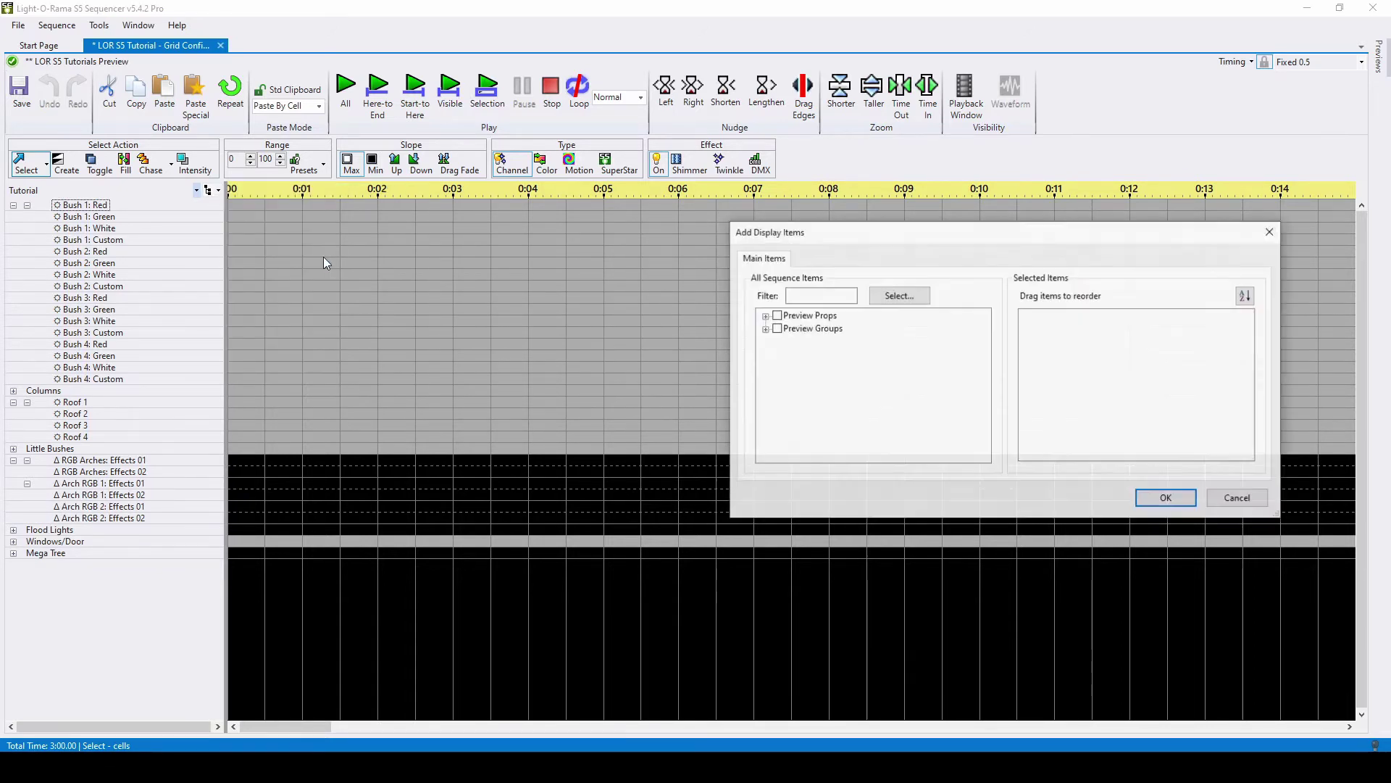
click(765, 316)
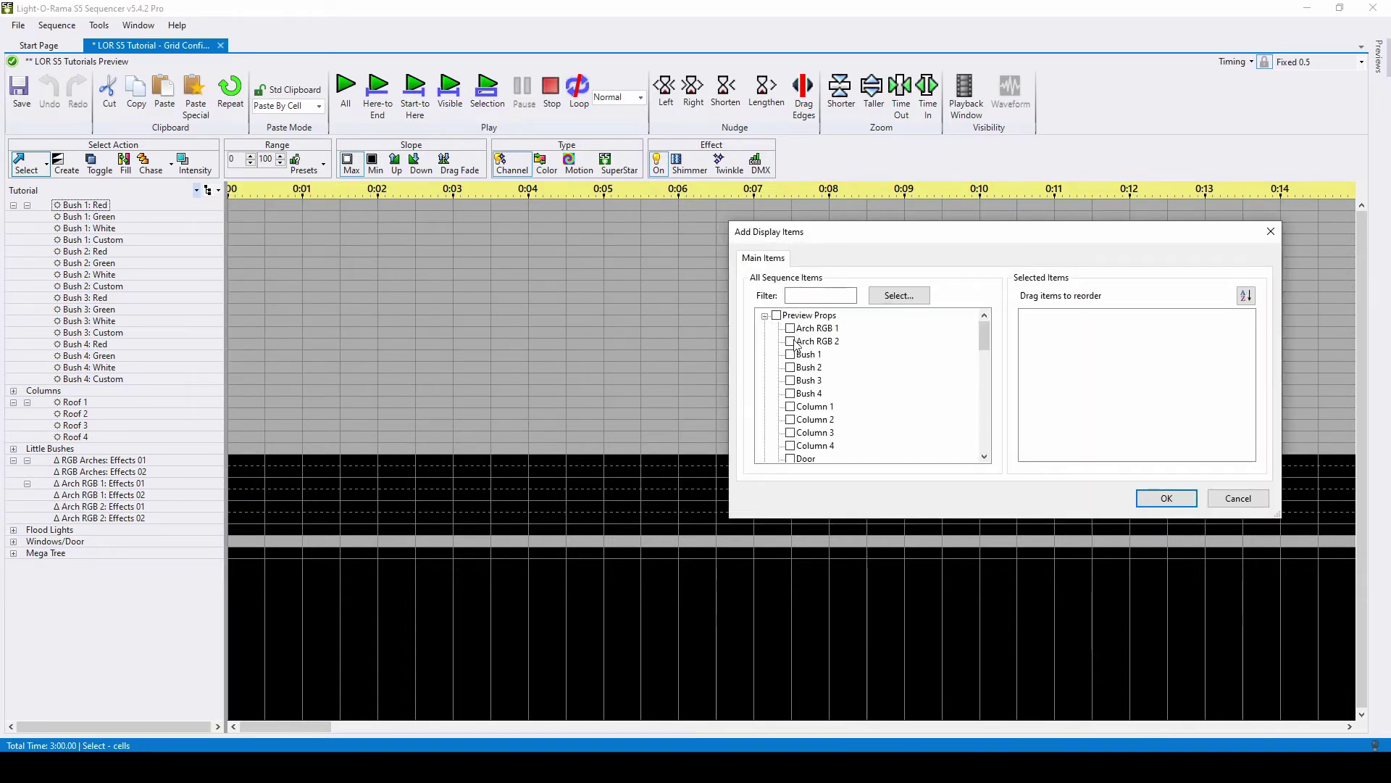
click(791, 355)
click(791, 367)
click(791, 381)
click(791, 394)
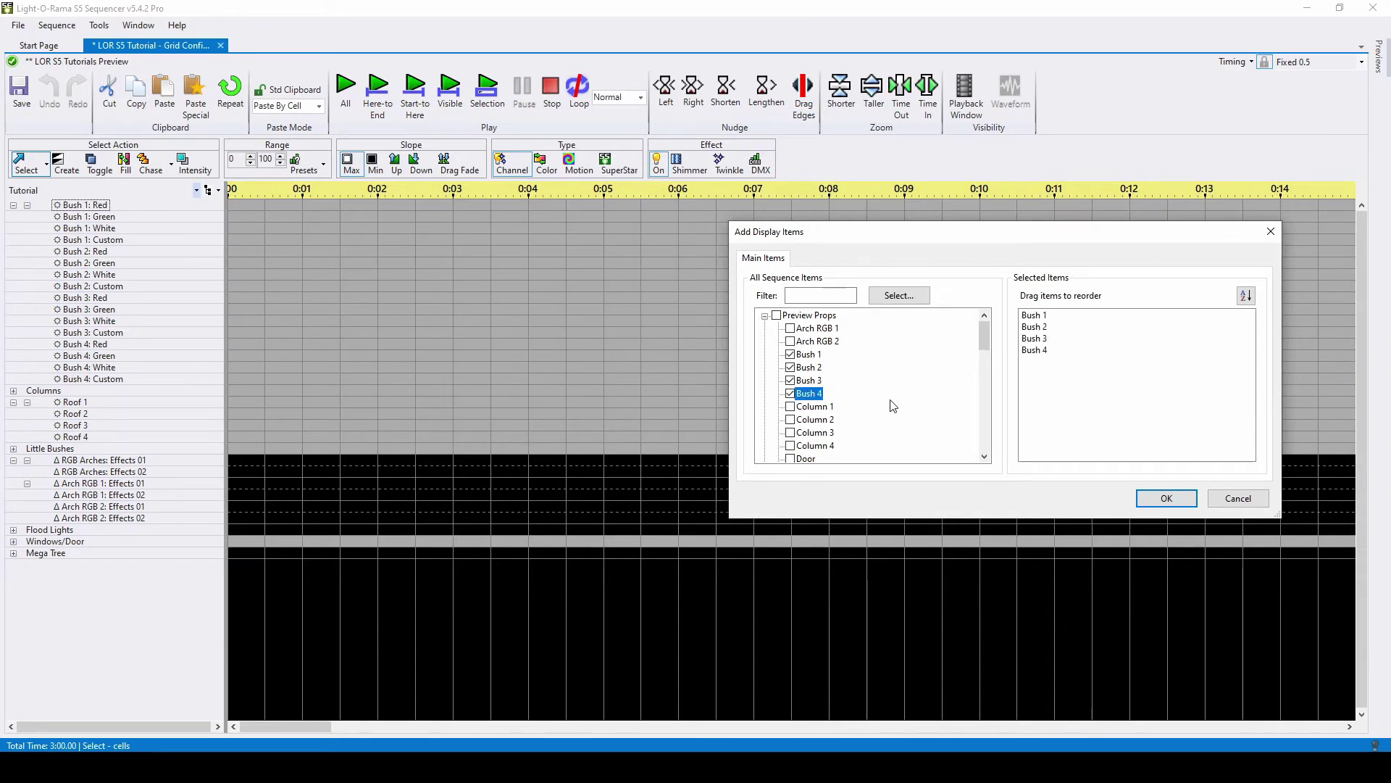
click(1166, 497)
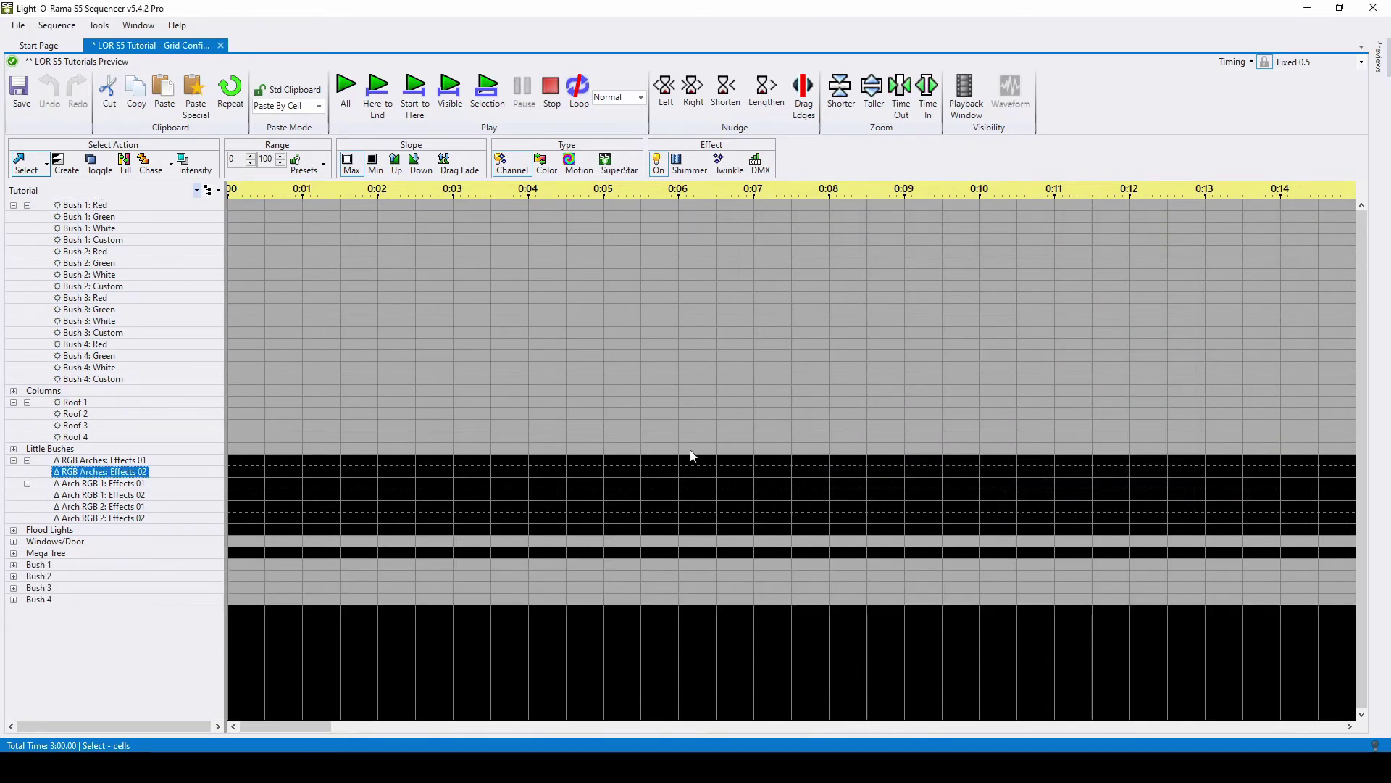
Hide Bush 4, Bush 3, Bush 2 and Bush 1 in turn with Hide Item, leaving Mega Tree last.
click(46, 601)
right_click(48, 604)
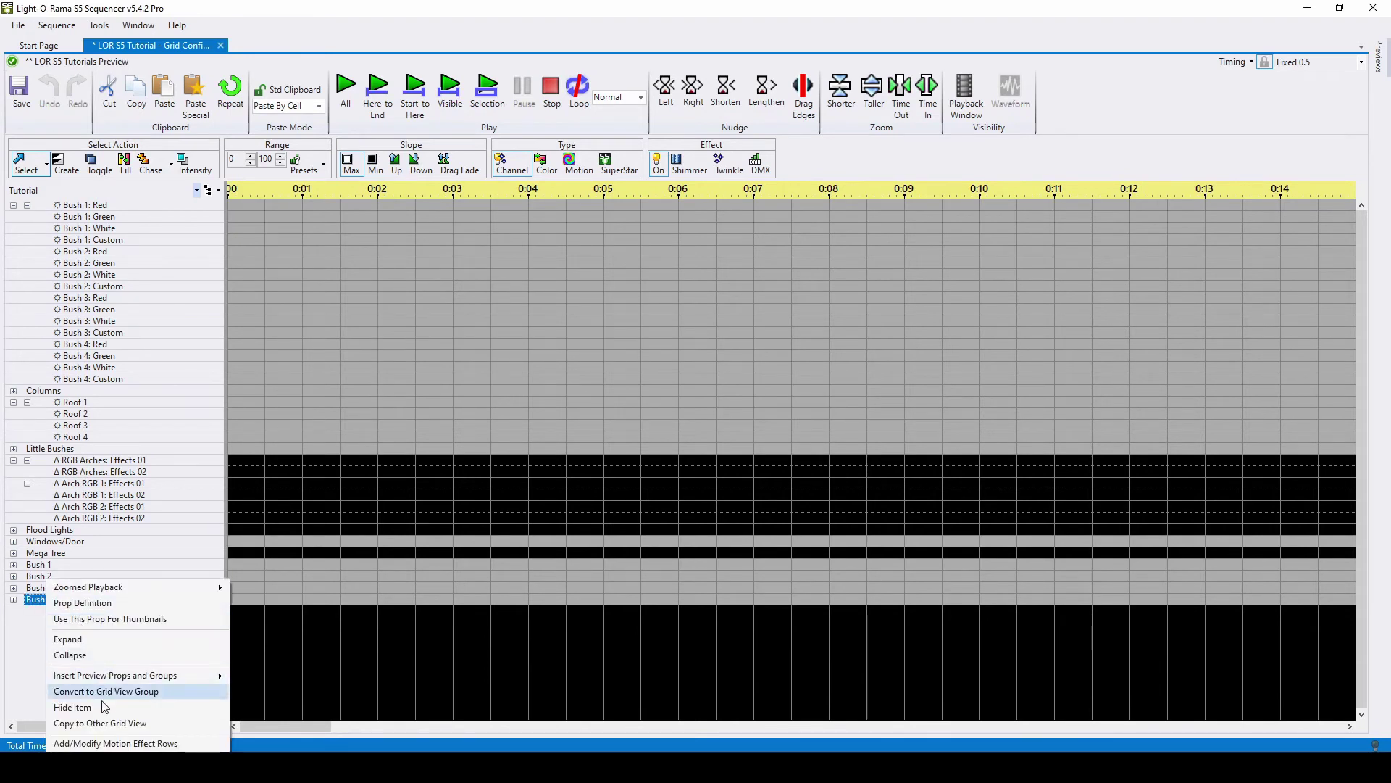
click(101, 702)
right_click(40, 588)
click(99, 703)
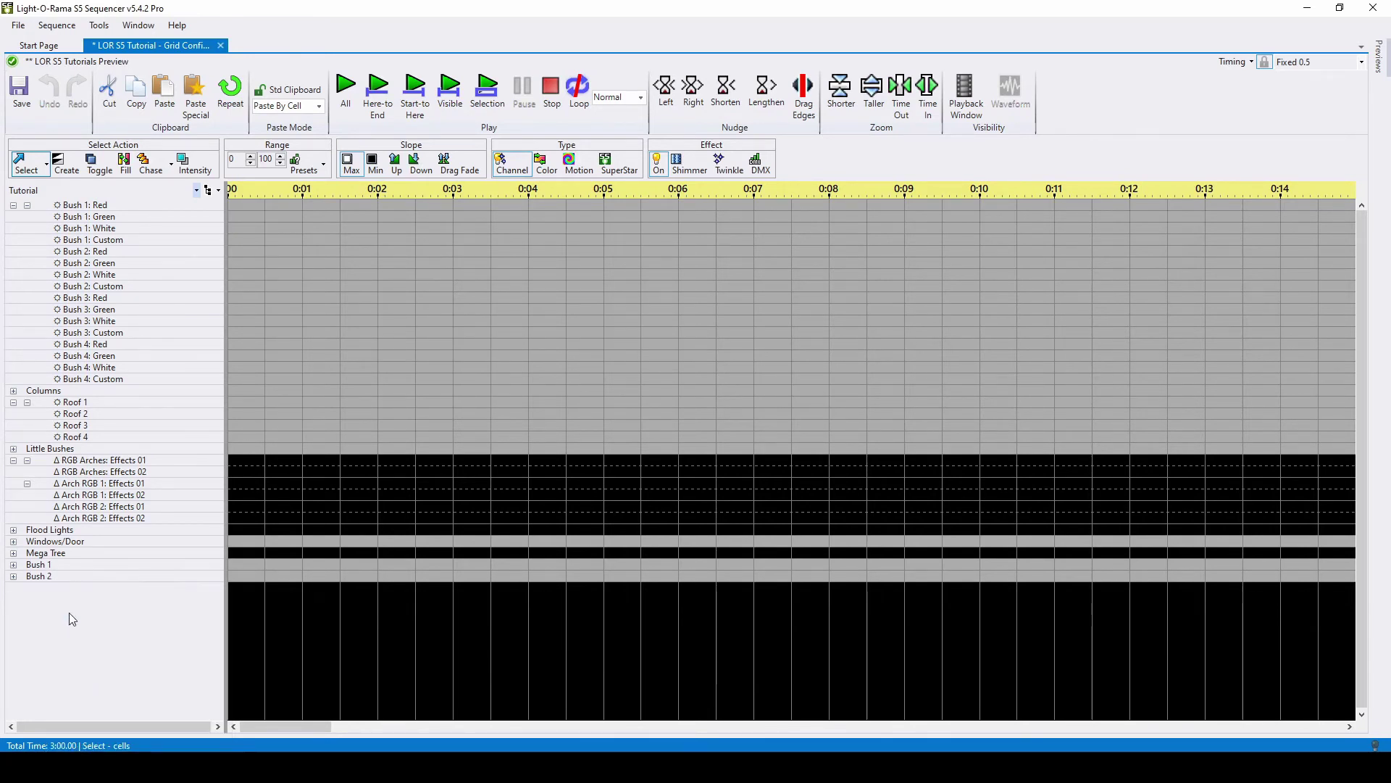
right_click(43, 577)
click(102, 705)
right_click(40, 566)
click(108, 698)
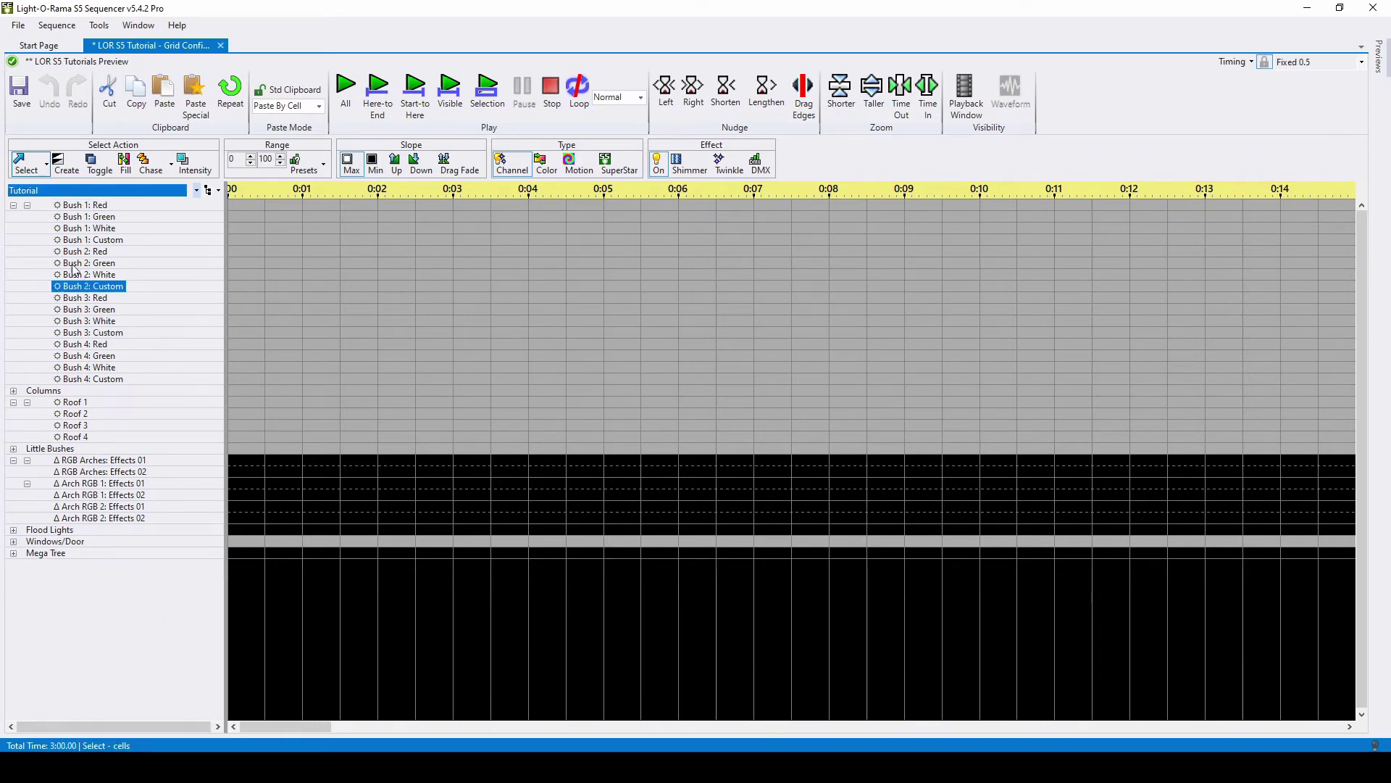
Collapse the Bushes and Roof Sections groups and expand Little Bushes.
click(13, 205)
click(26, 228)
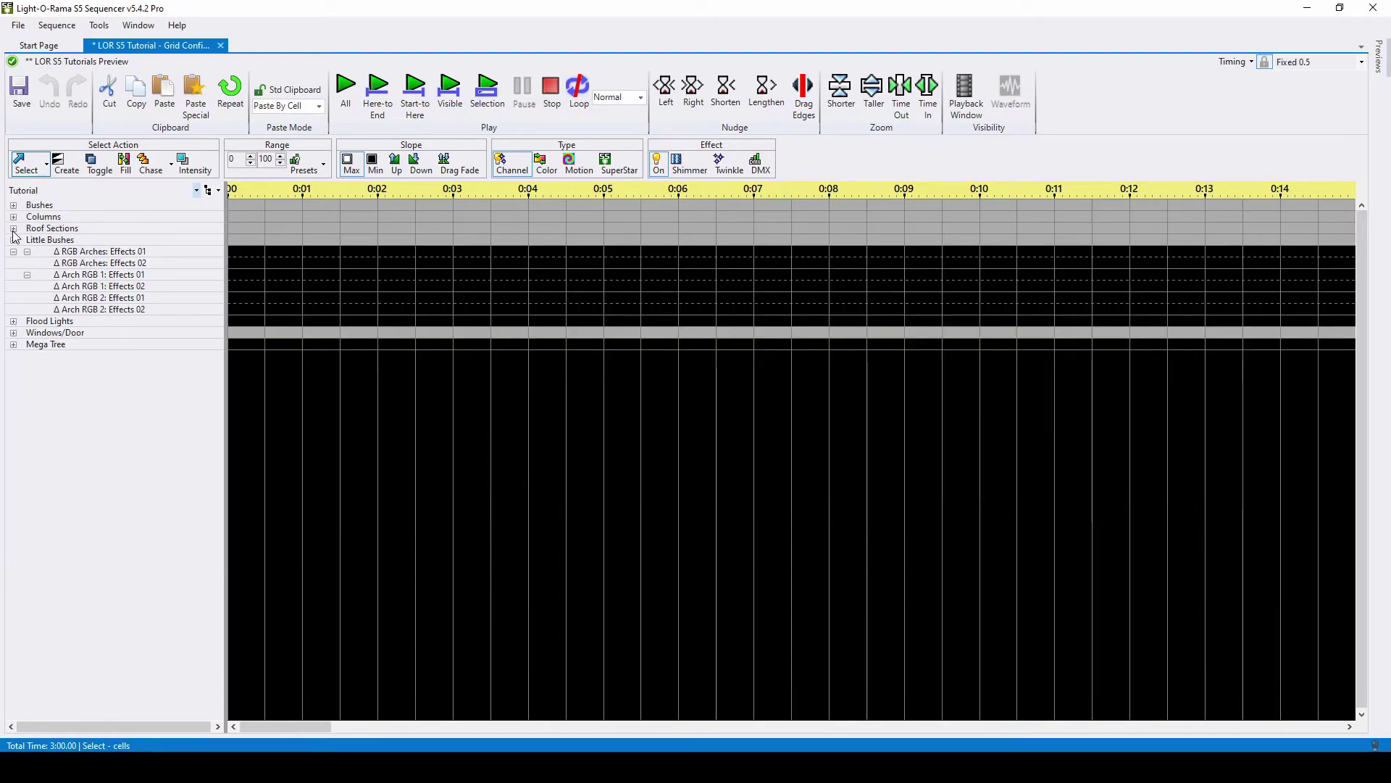
click(37, 240)
click(27, 240)
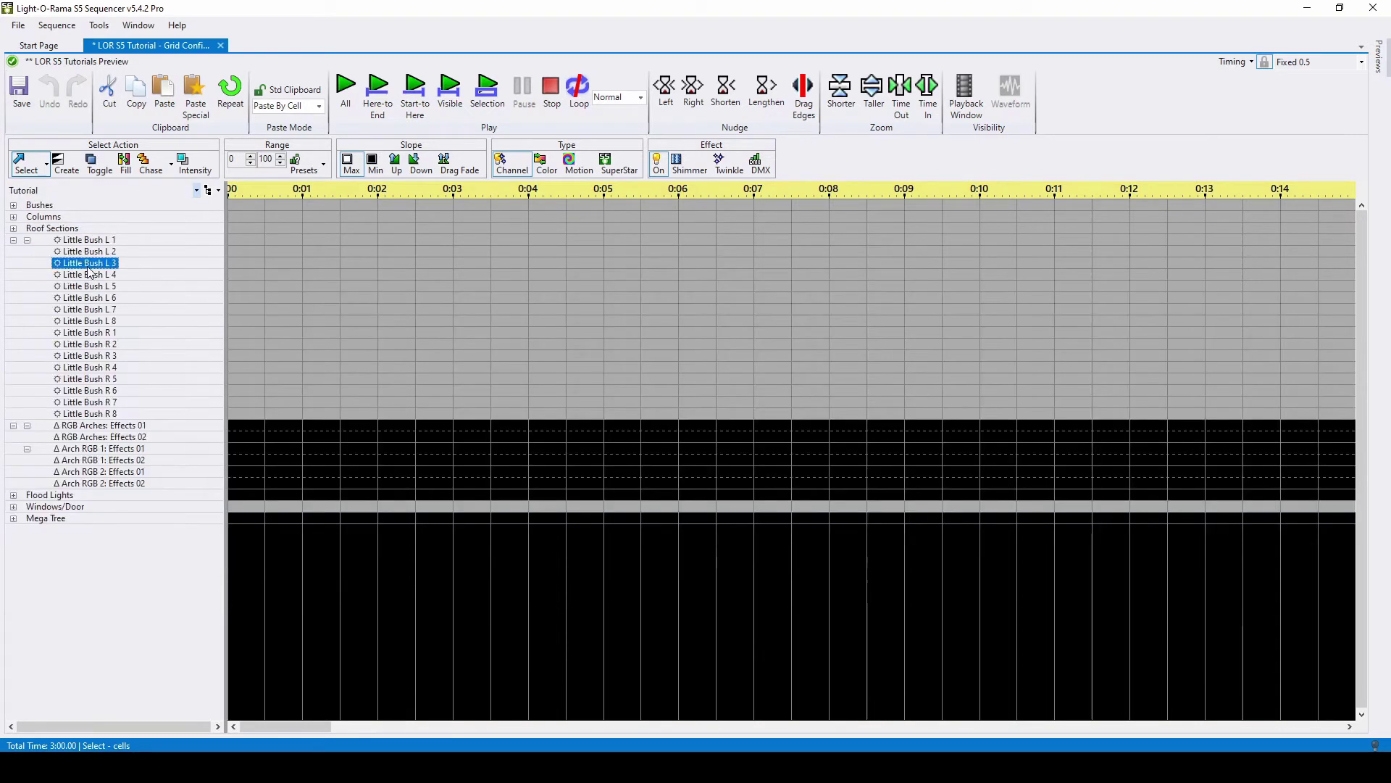
Convert Little Bush L 1 through L 8 into the Left Bushes grid view group.
click(118, 243)
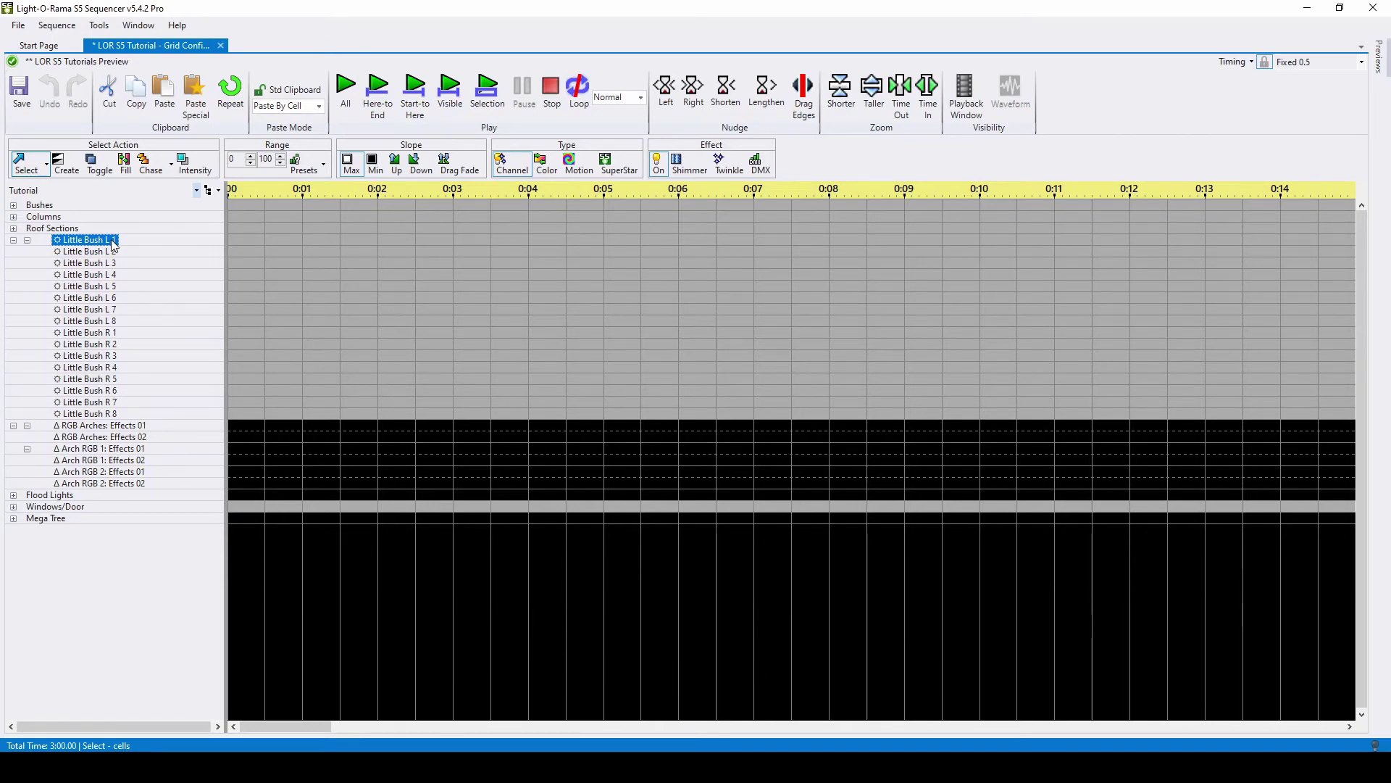
right_click(114, 245)
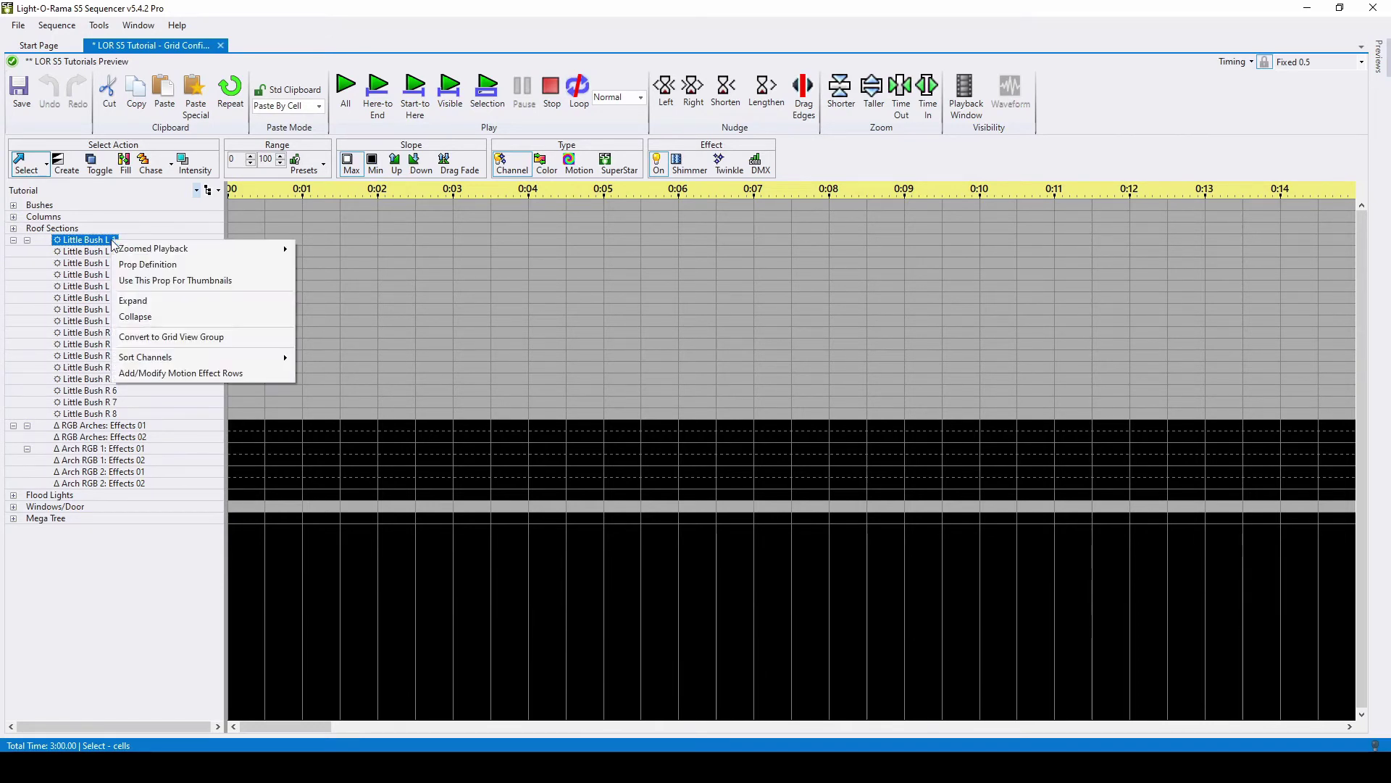
click(201, 338)
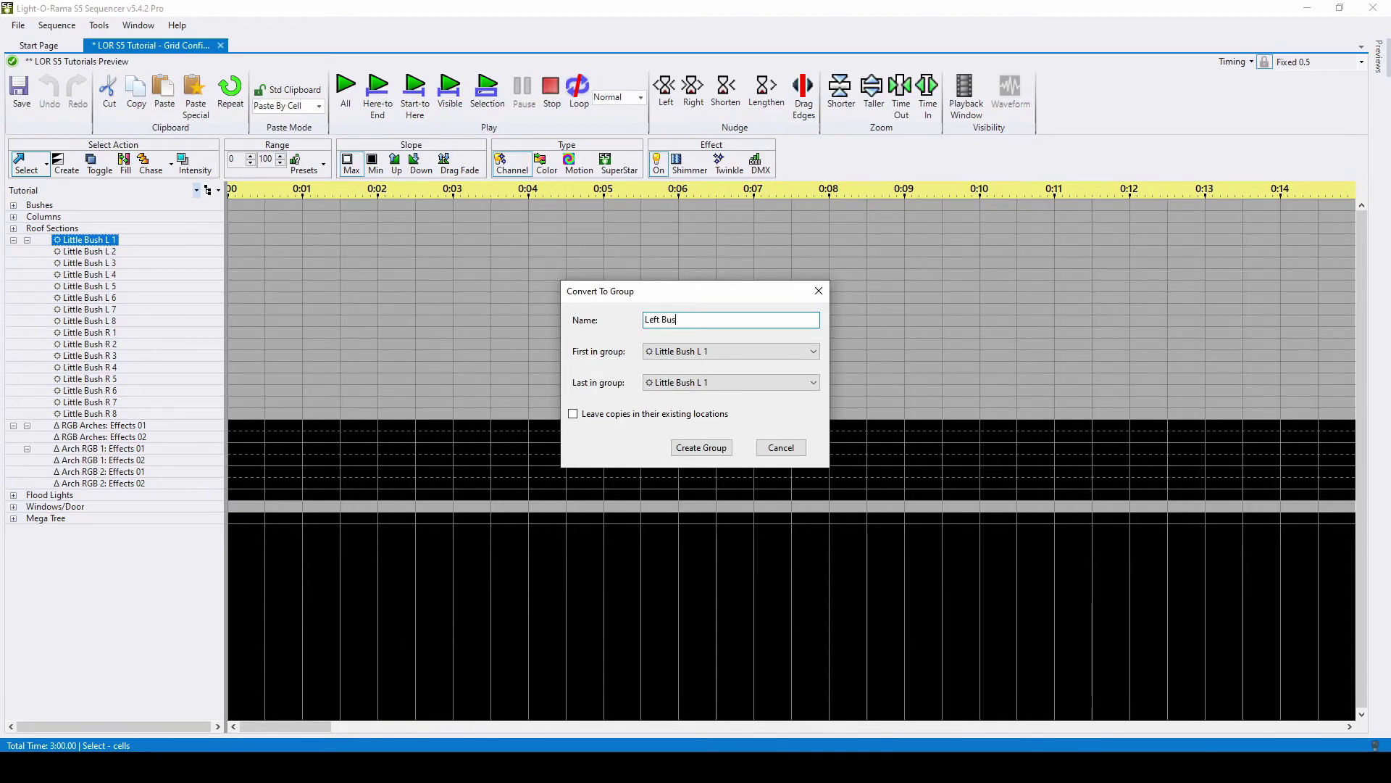
click(705, 375)
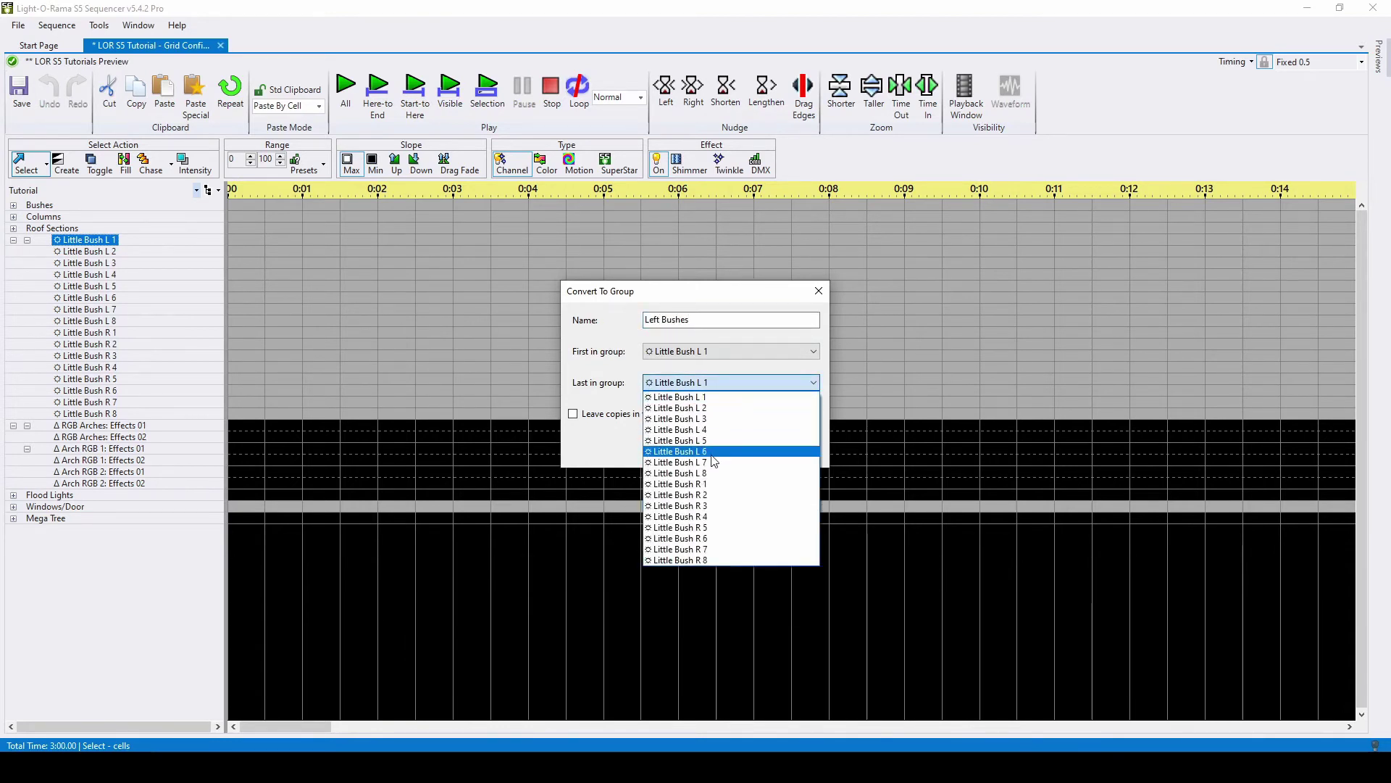
click(716, 473)
click(716, 451)
Convert Little Bush R 1 through R 8 into a grid view group named Right Bushes.
right_click(112, 252)
click(179, 314)
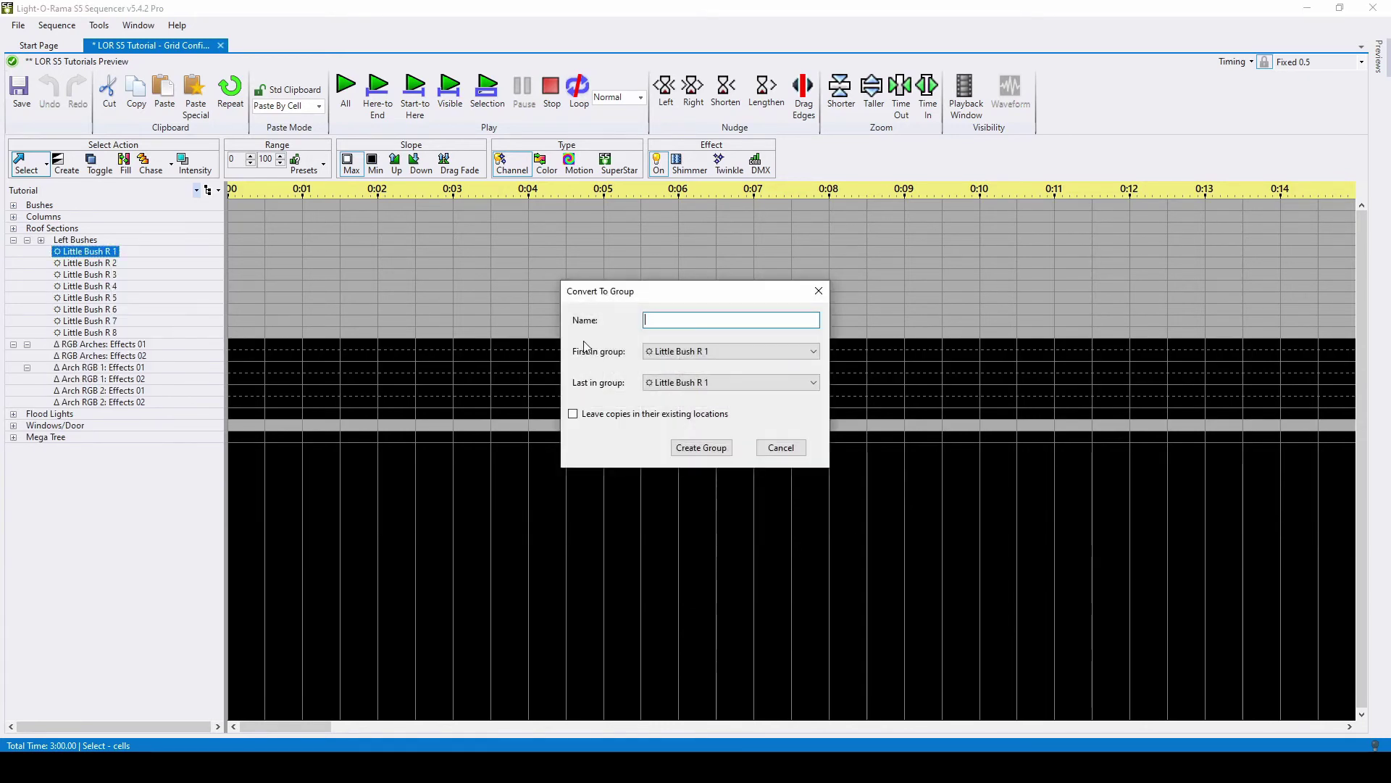
text(Right Bushes)
click(697, 384)
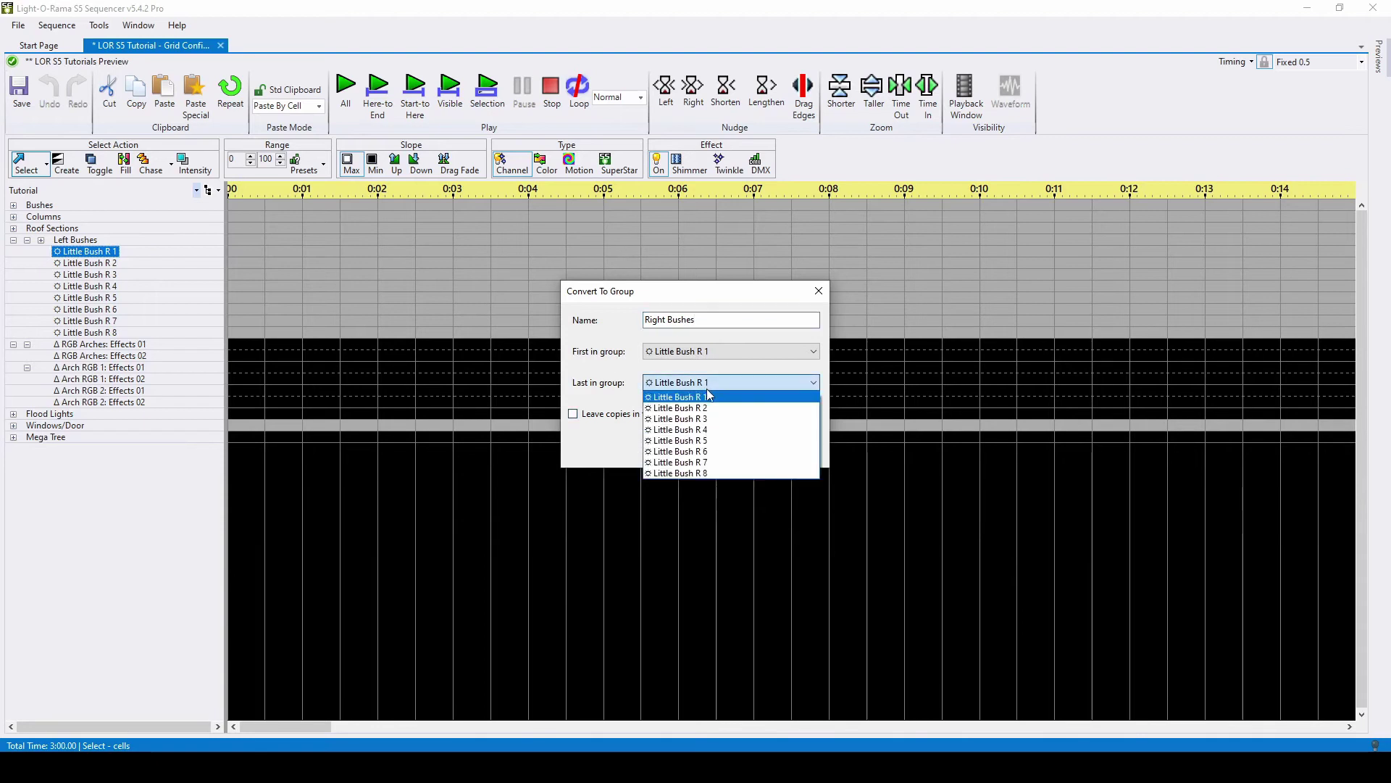
click(732, 469)
click(700, 448)
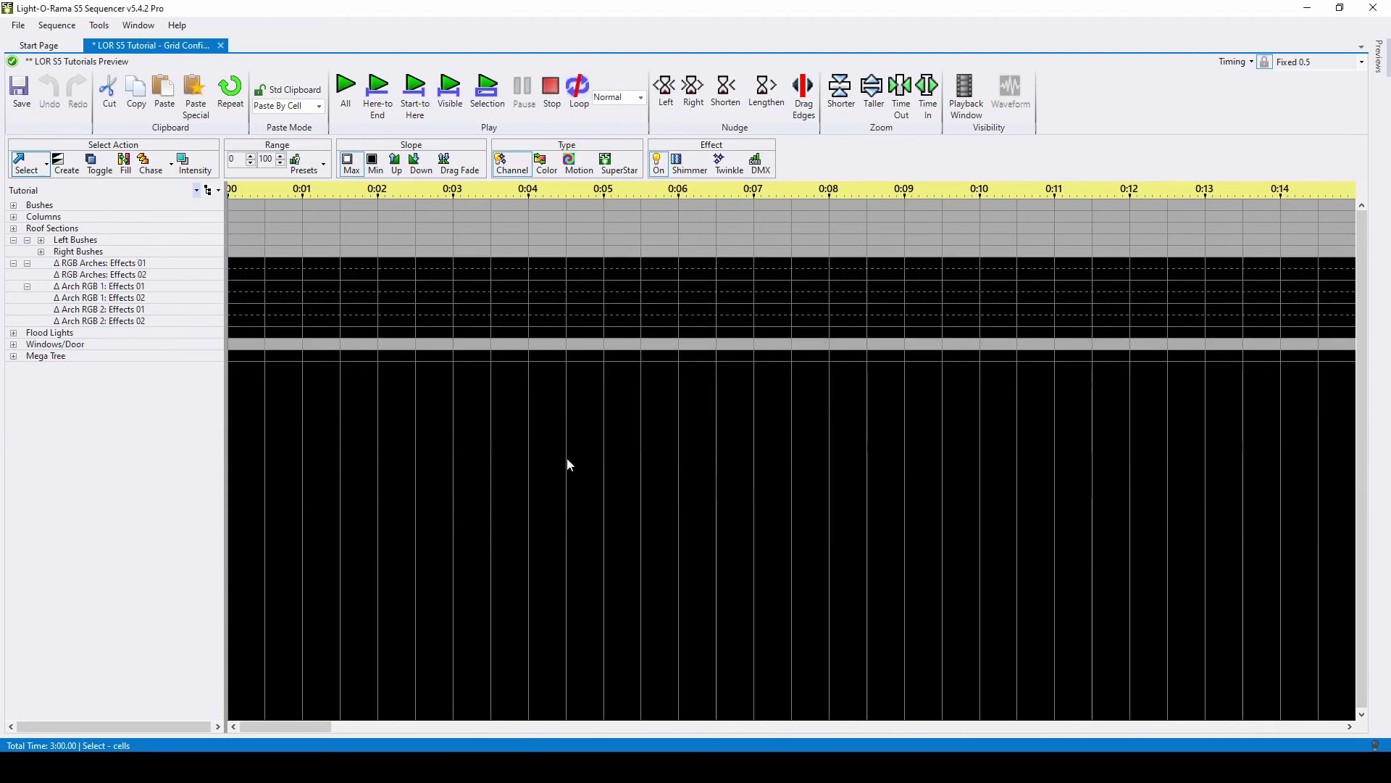
Append the Bushes group, filtered by 'bushes', and expand the new copy to its Bush 1–4 channels.
click(218, 191)
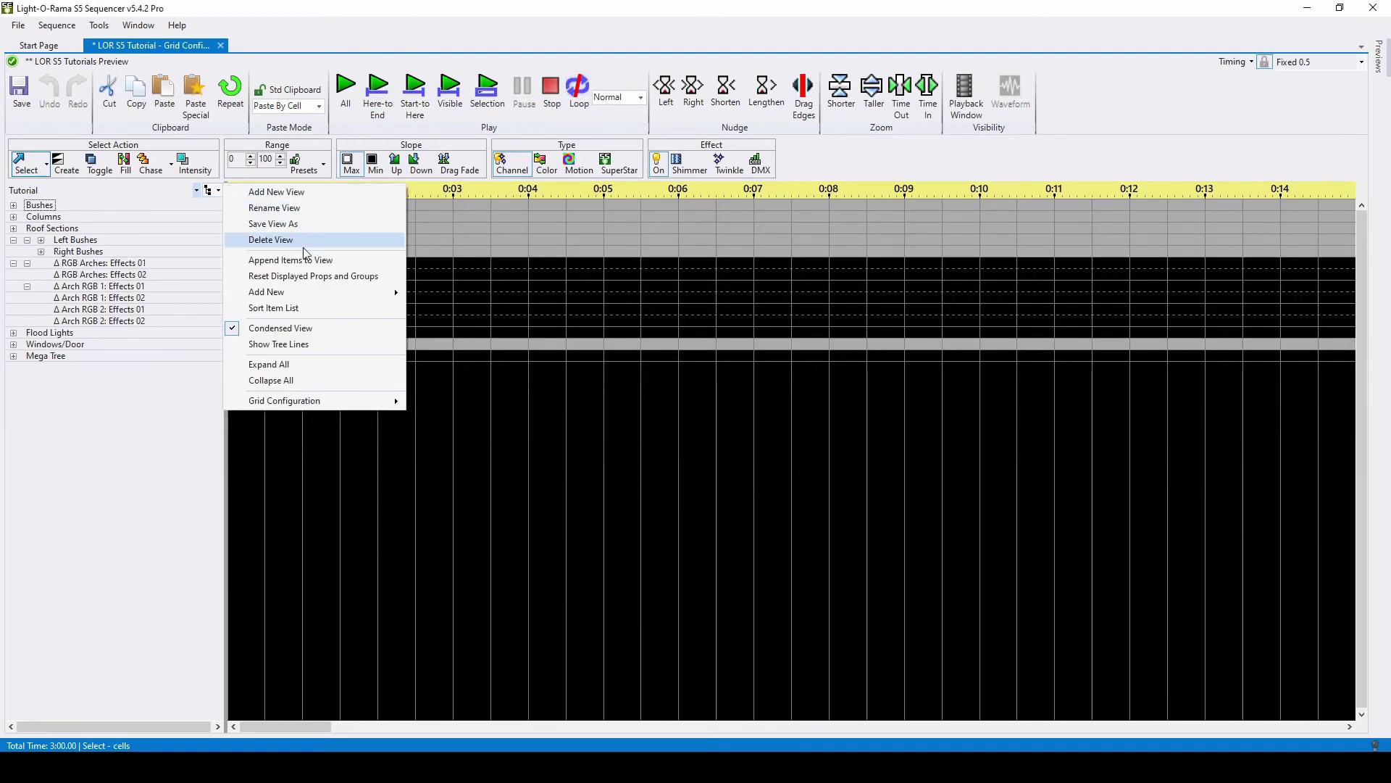
click(319, 261)
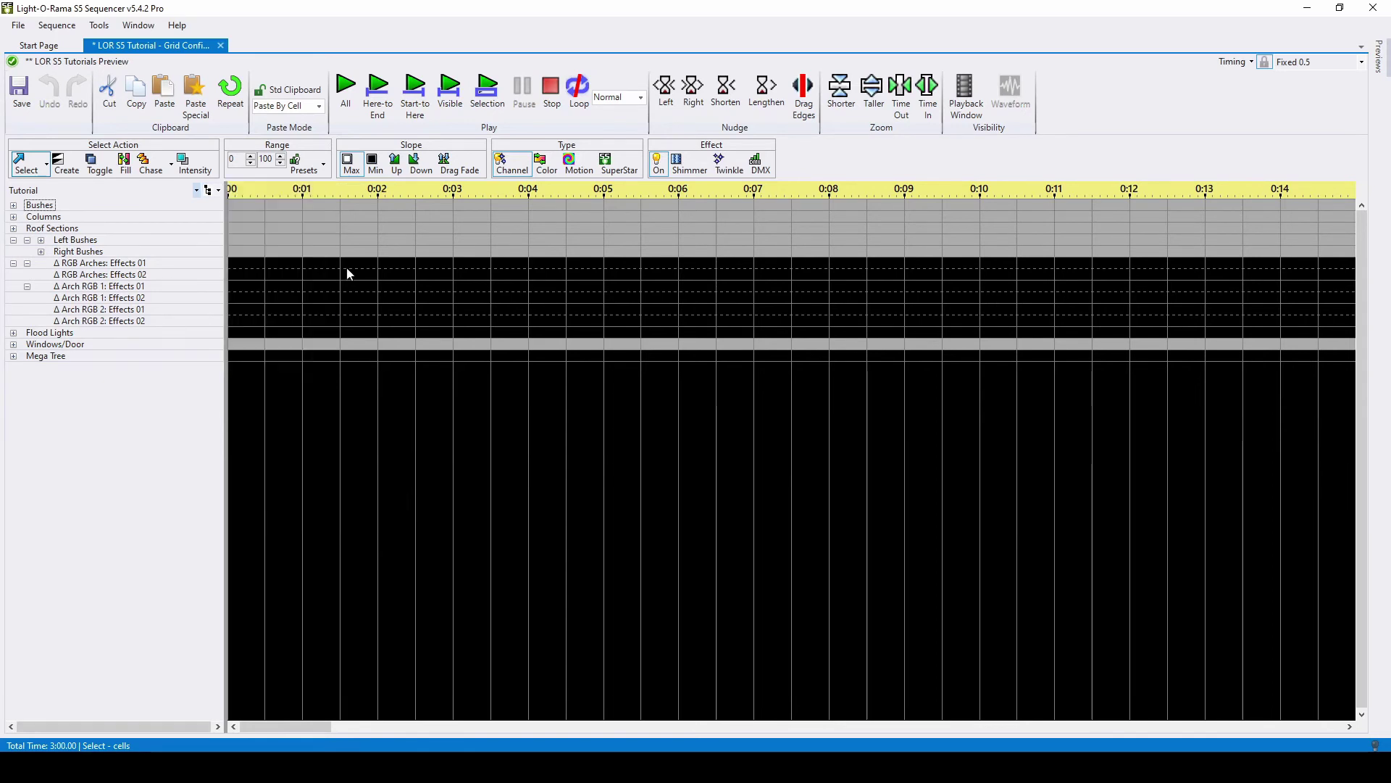
click(808, 297)
text(bushes)
click(805, 329)
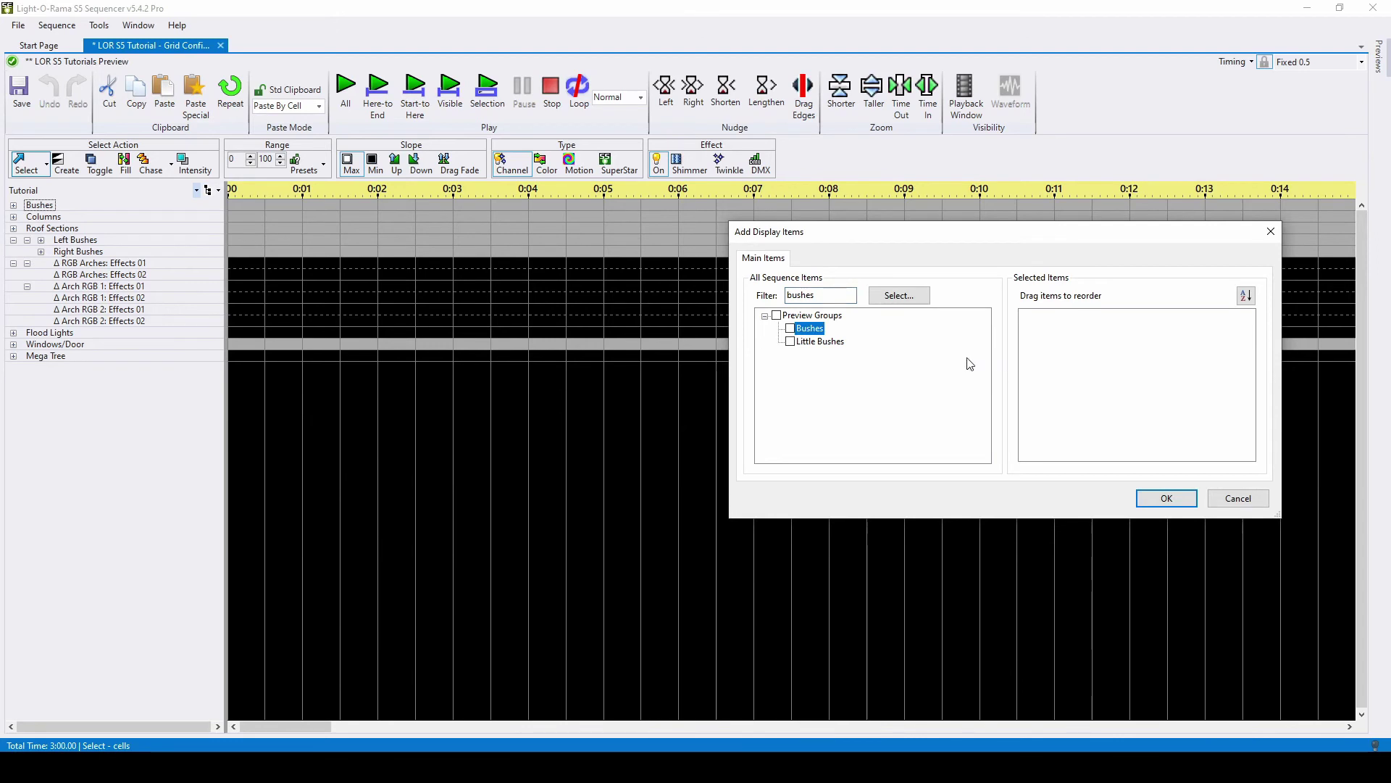
click(791, 328)
click(1153, 500)
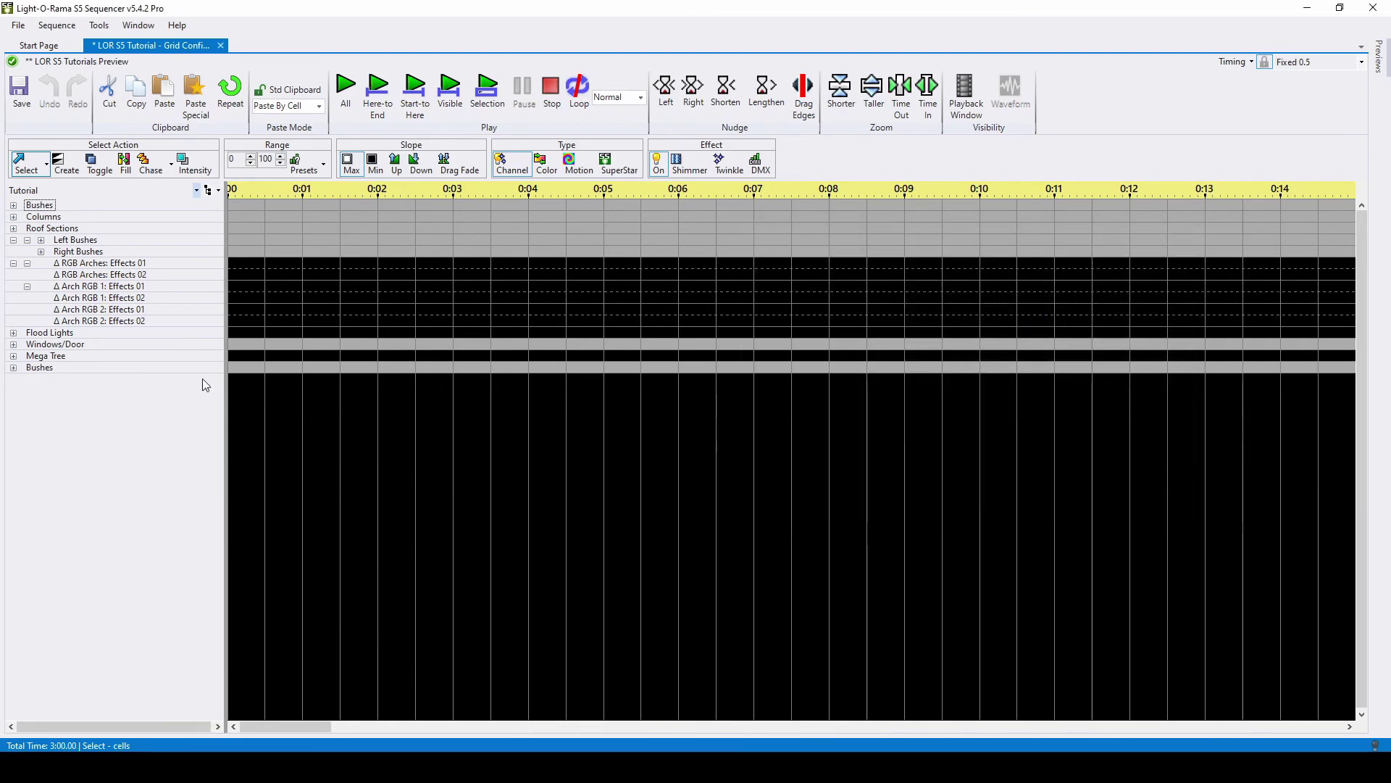
click(19, 370)
click(27, 368)
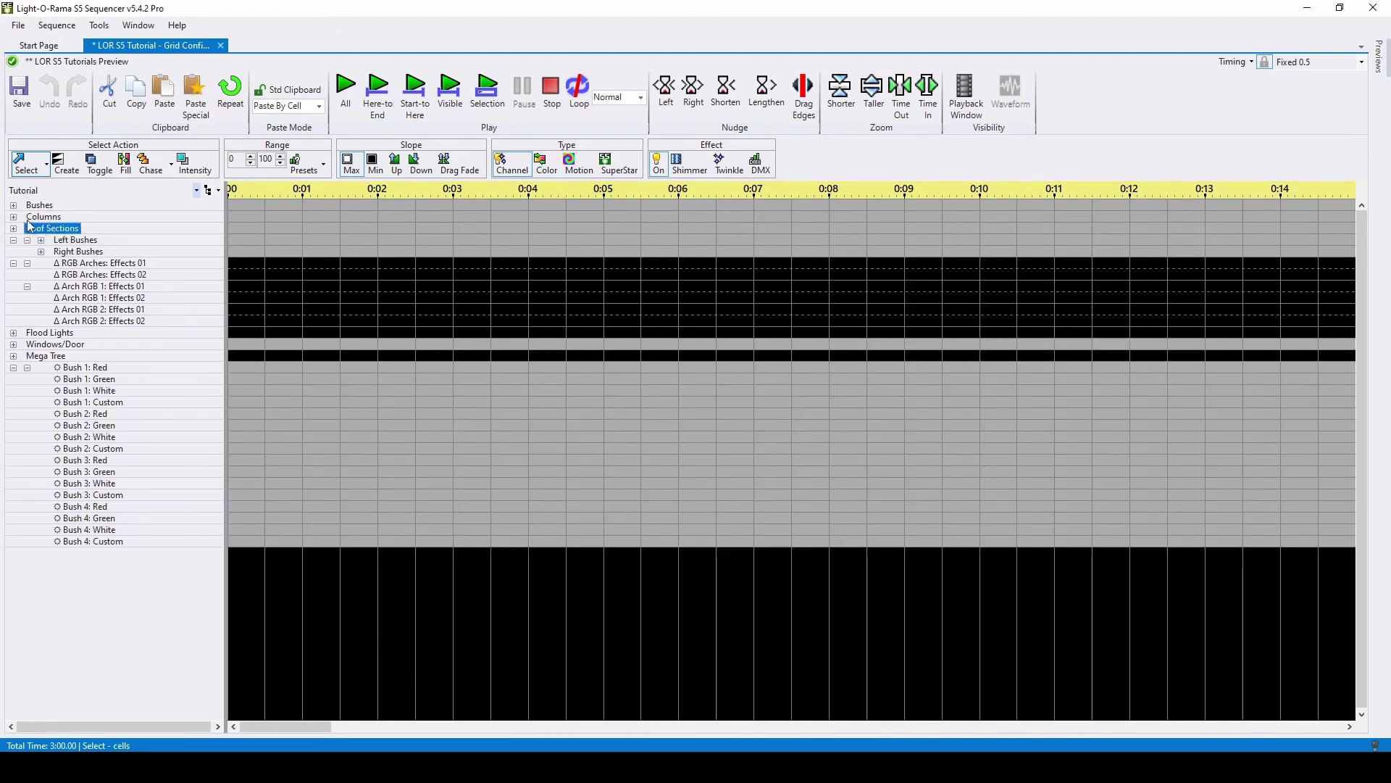
Move the Bush 2, 3 and 4 Red rows up under Bush 1: Red in the top Bushes group.
click(14, 205)
click(112, 334)
drag(108, 251, 116, 219)
drag(109, 298, 116, 220)
drag(108, 344, 127, 234)
Add fade-down effects on Bush 1 Red at 0:01, Bush 2 Red at 0:02, and Bush 3 Red at 0:03.
click(316, 205)
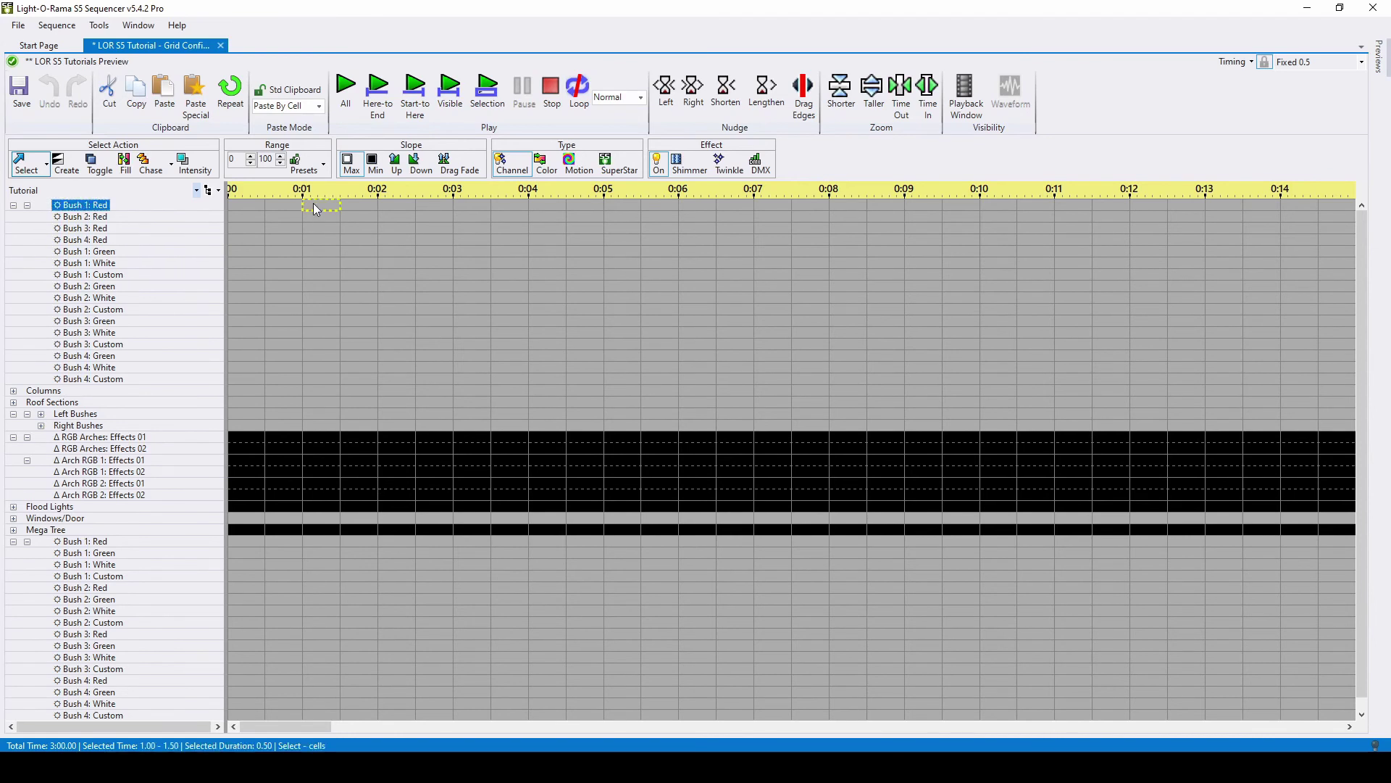
key(d)
click(397, 217)
key(d)
click(471, 229)
key(d)
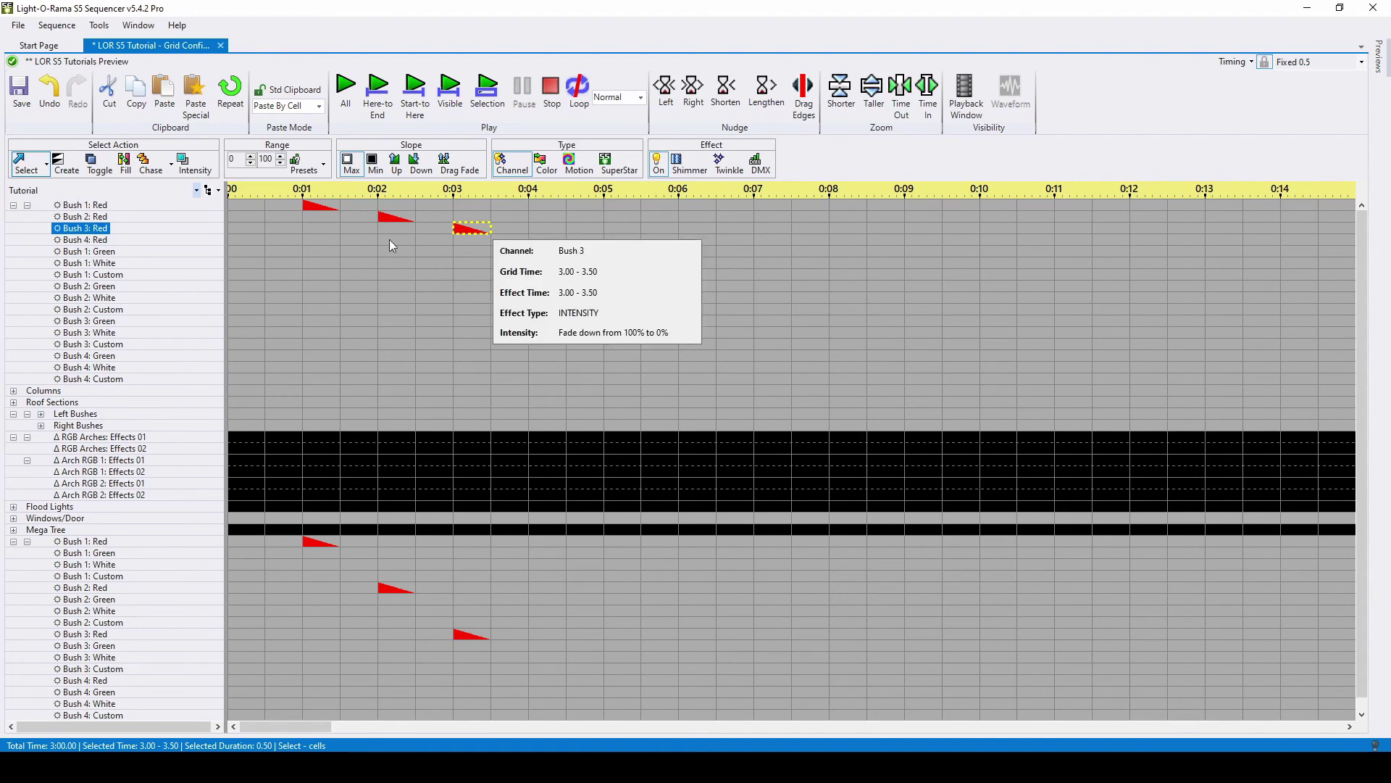
click(219, 191)
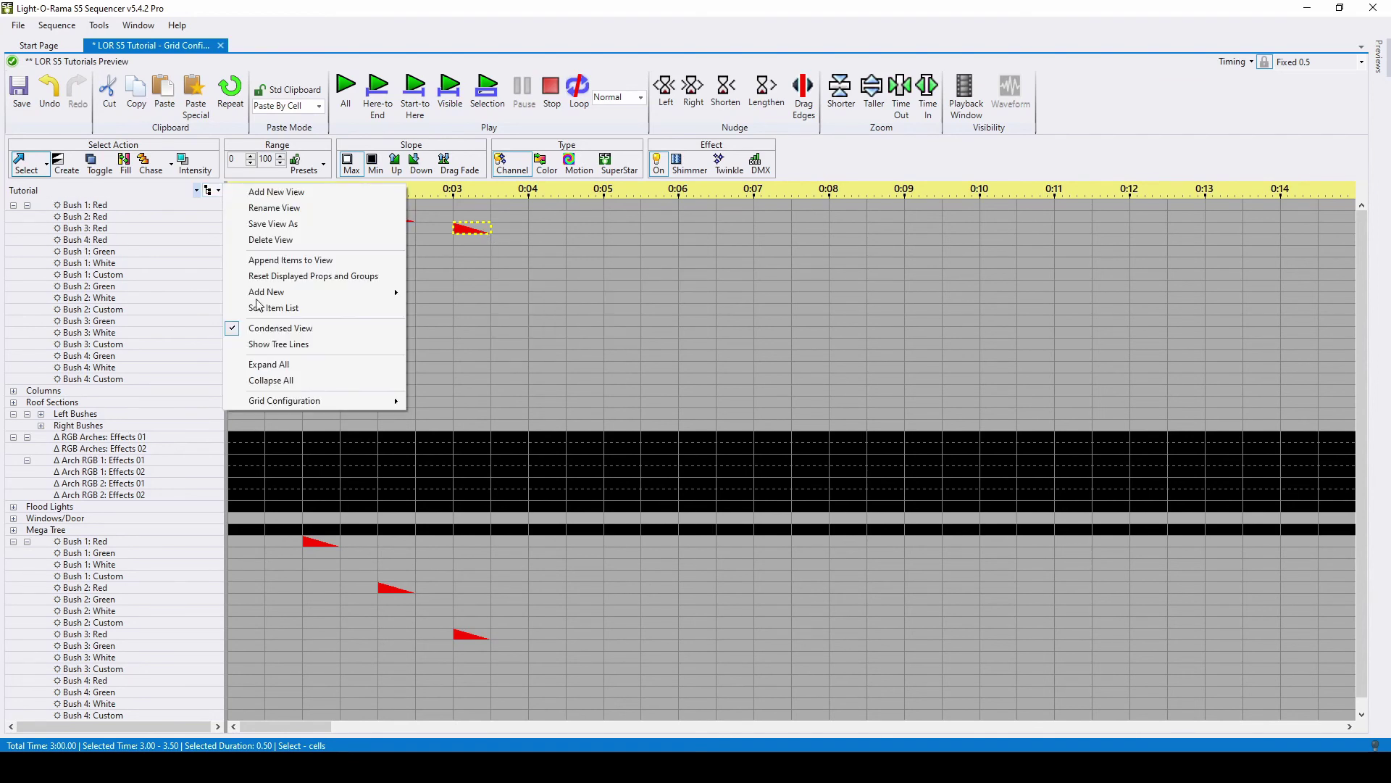
mouse_move(346, 399)
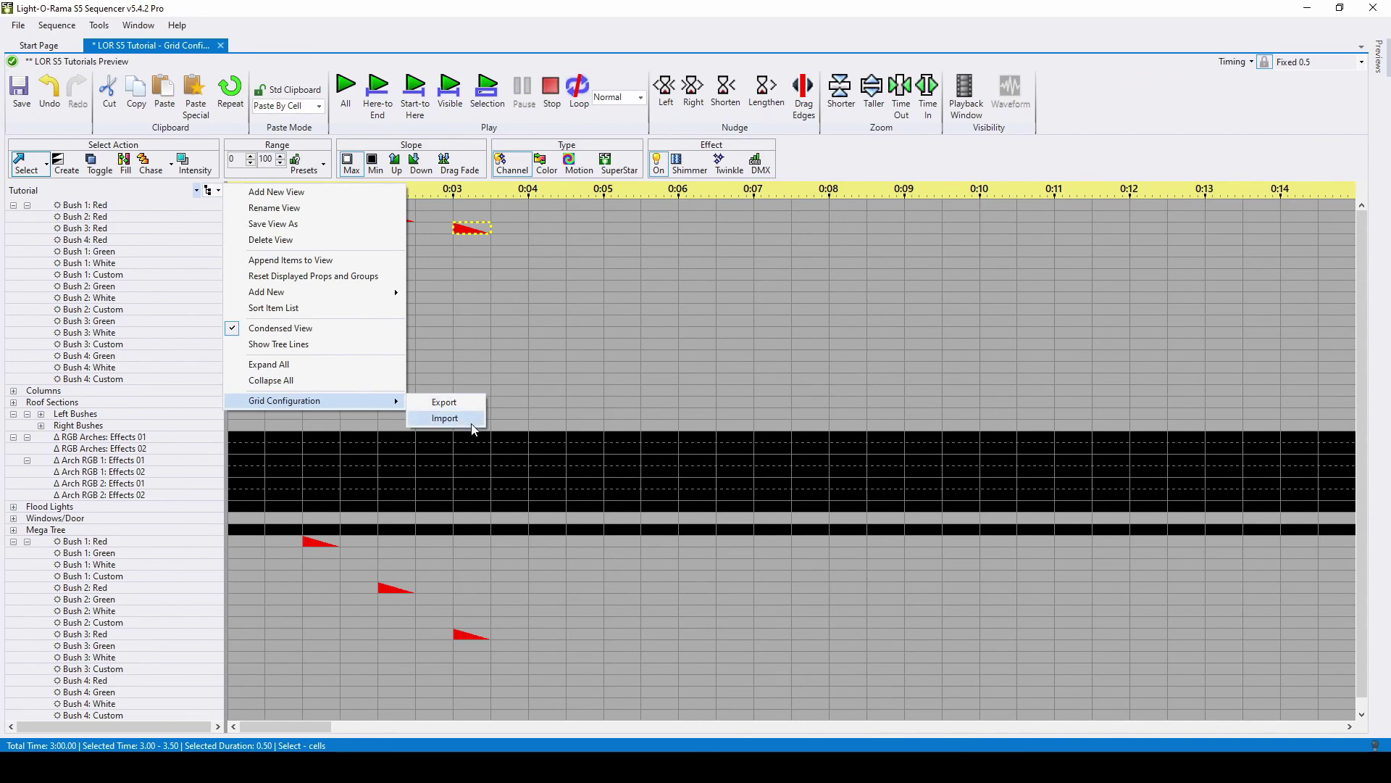
click(476, 286)
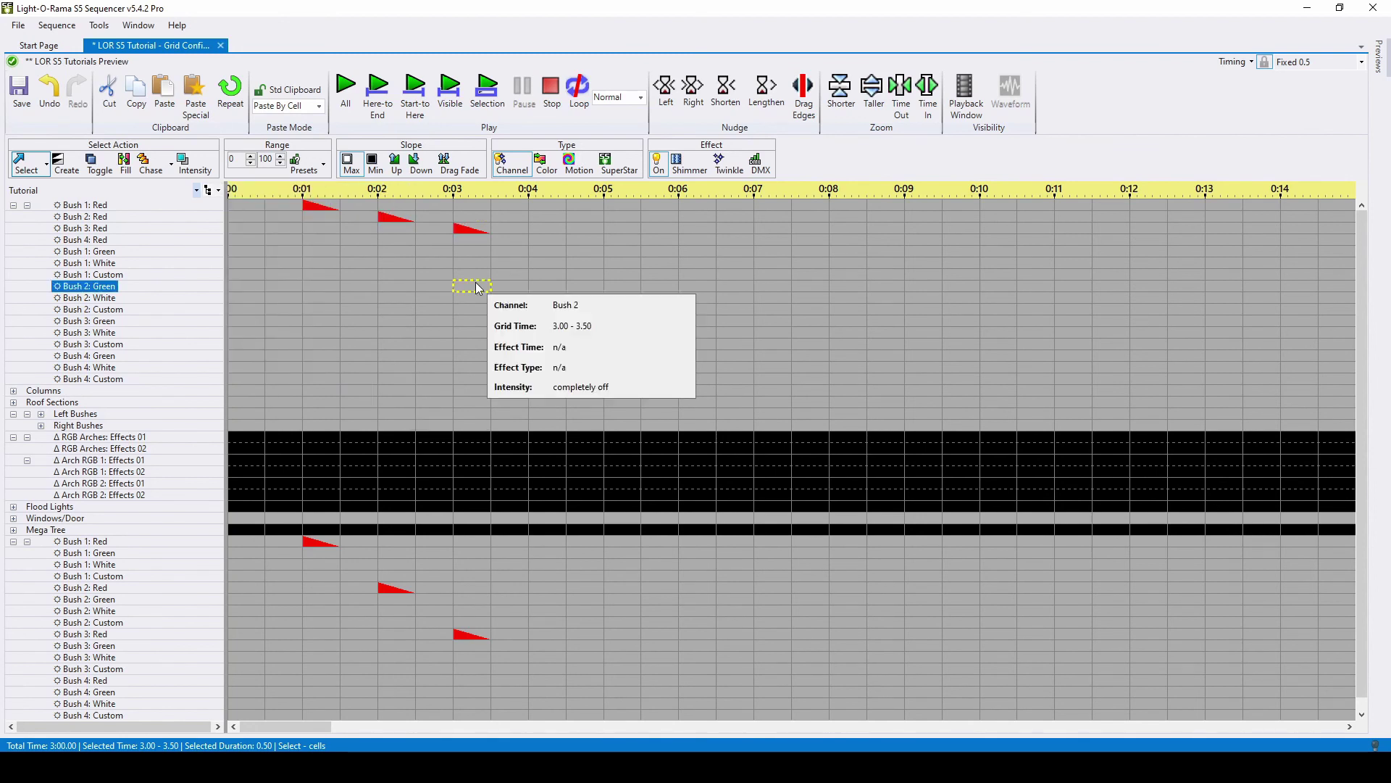